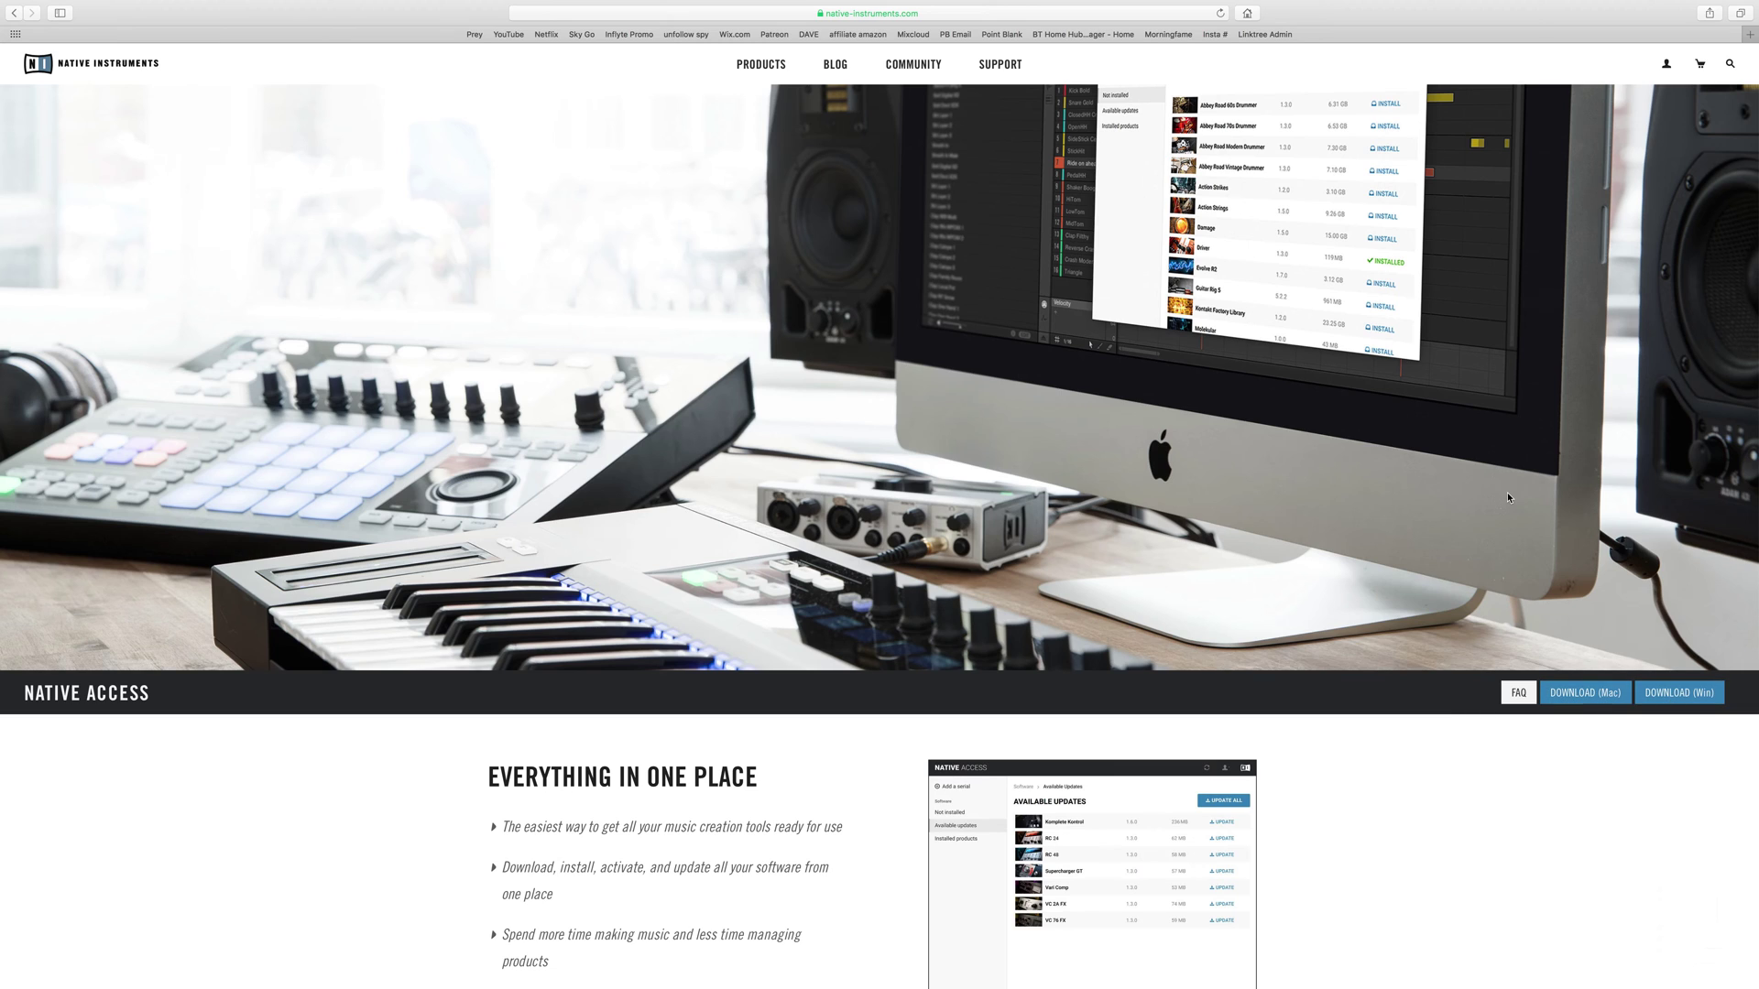
# View the website's account menu, then switch Spaces from the browser to the desktop
pyautogui.moveTo(1667, 65)
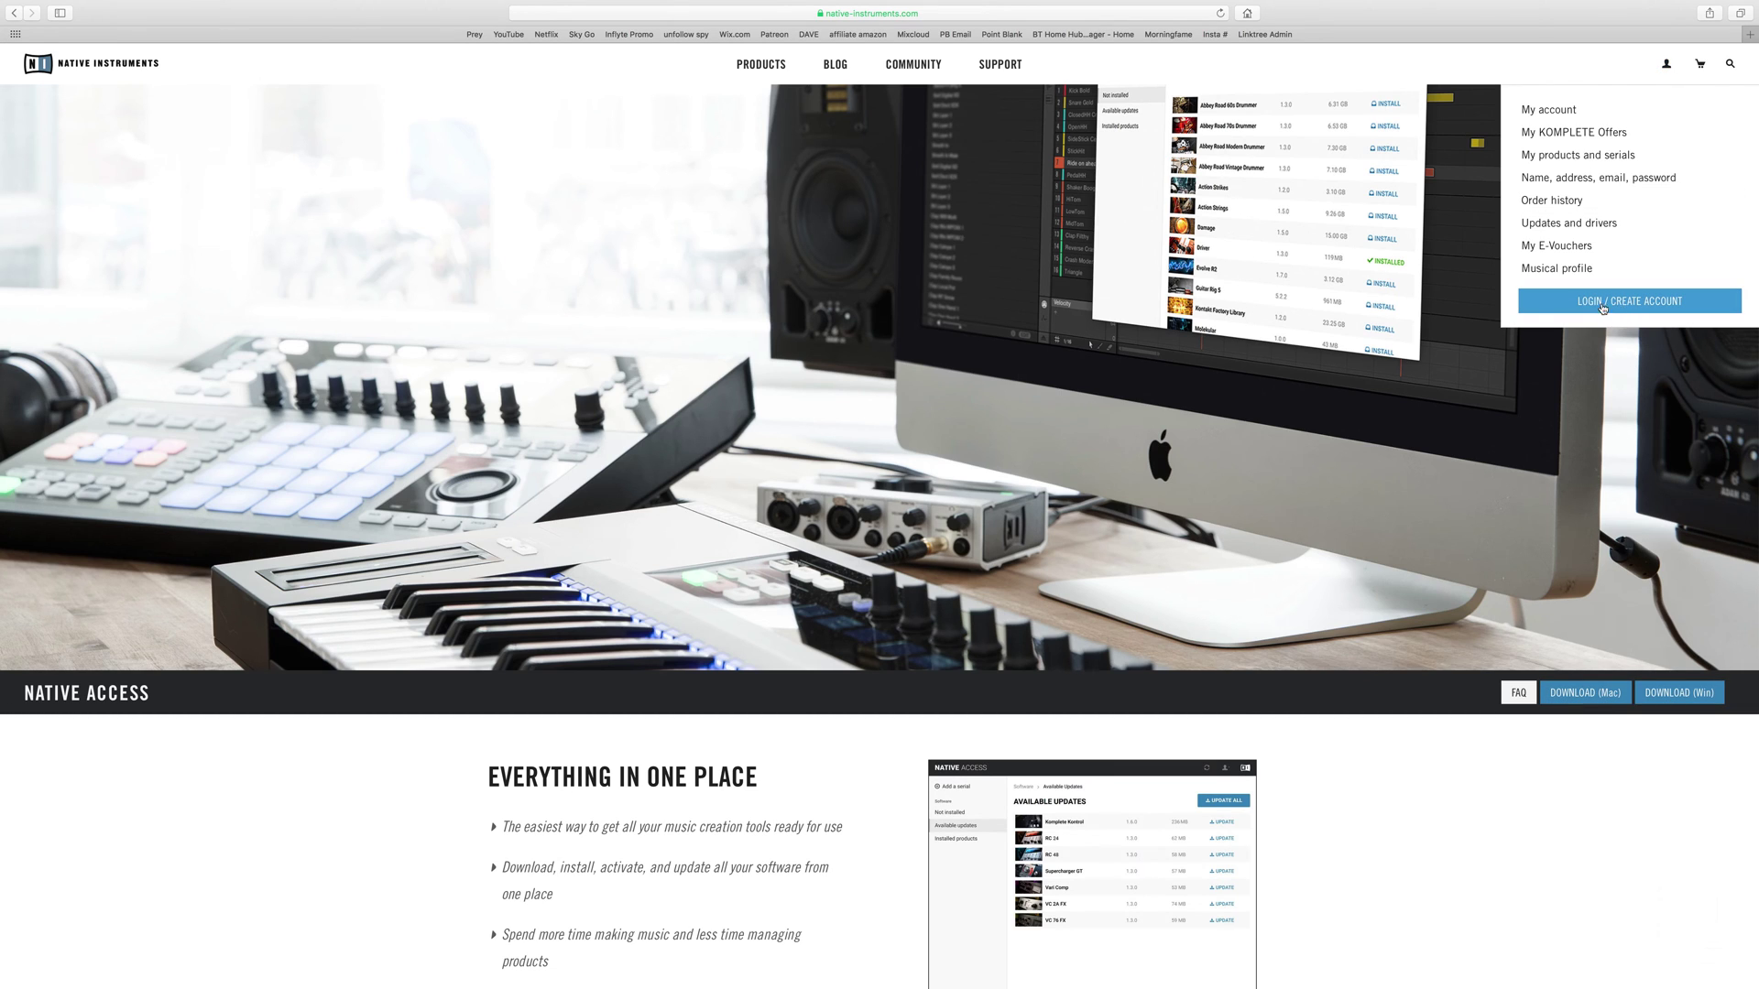
pyautogui.hotkey('ctrl', 'Left')
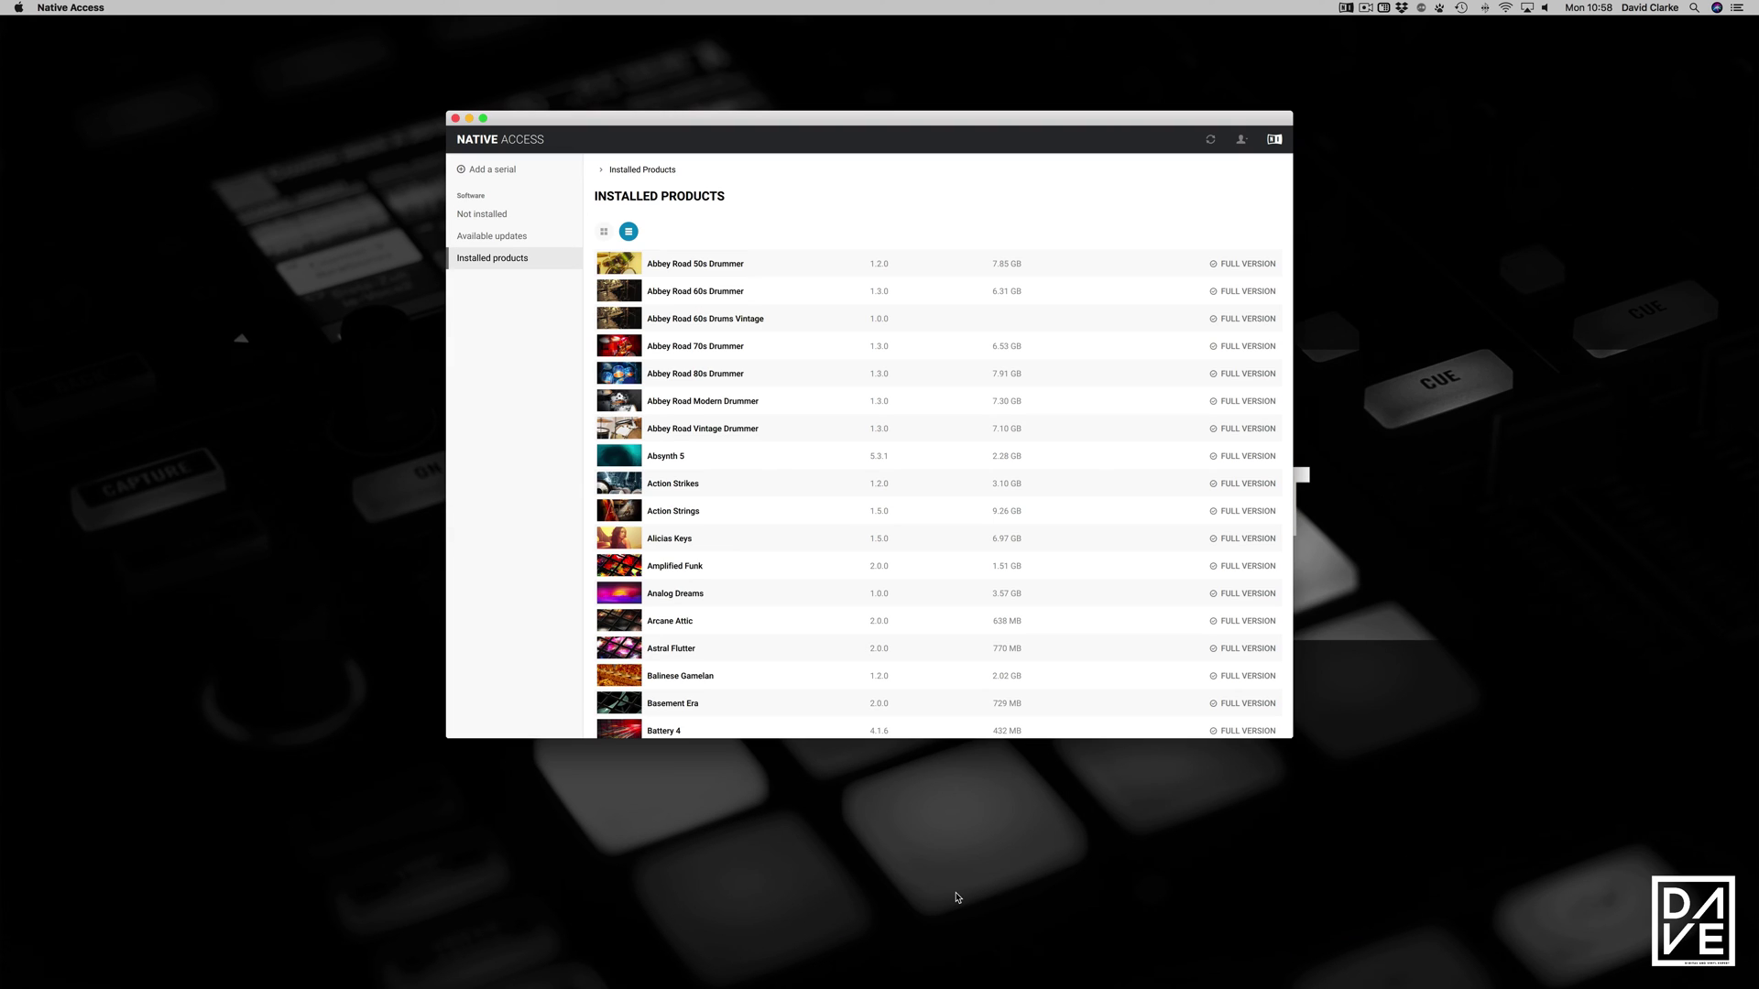
# Check the Not installed list, then return to Installed products and scroll to Traktor Pro 3
pyautogui.click(509, 220)
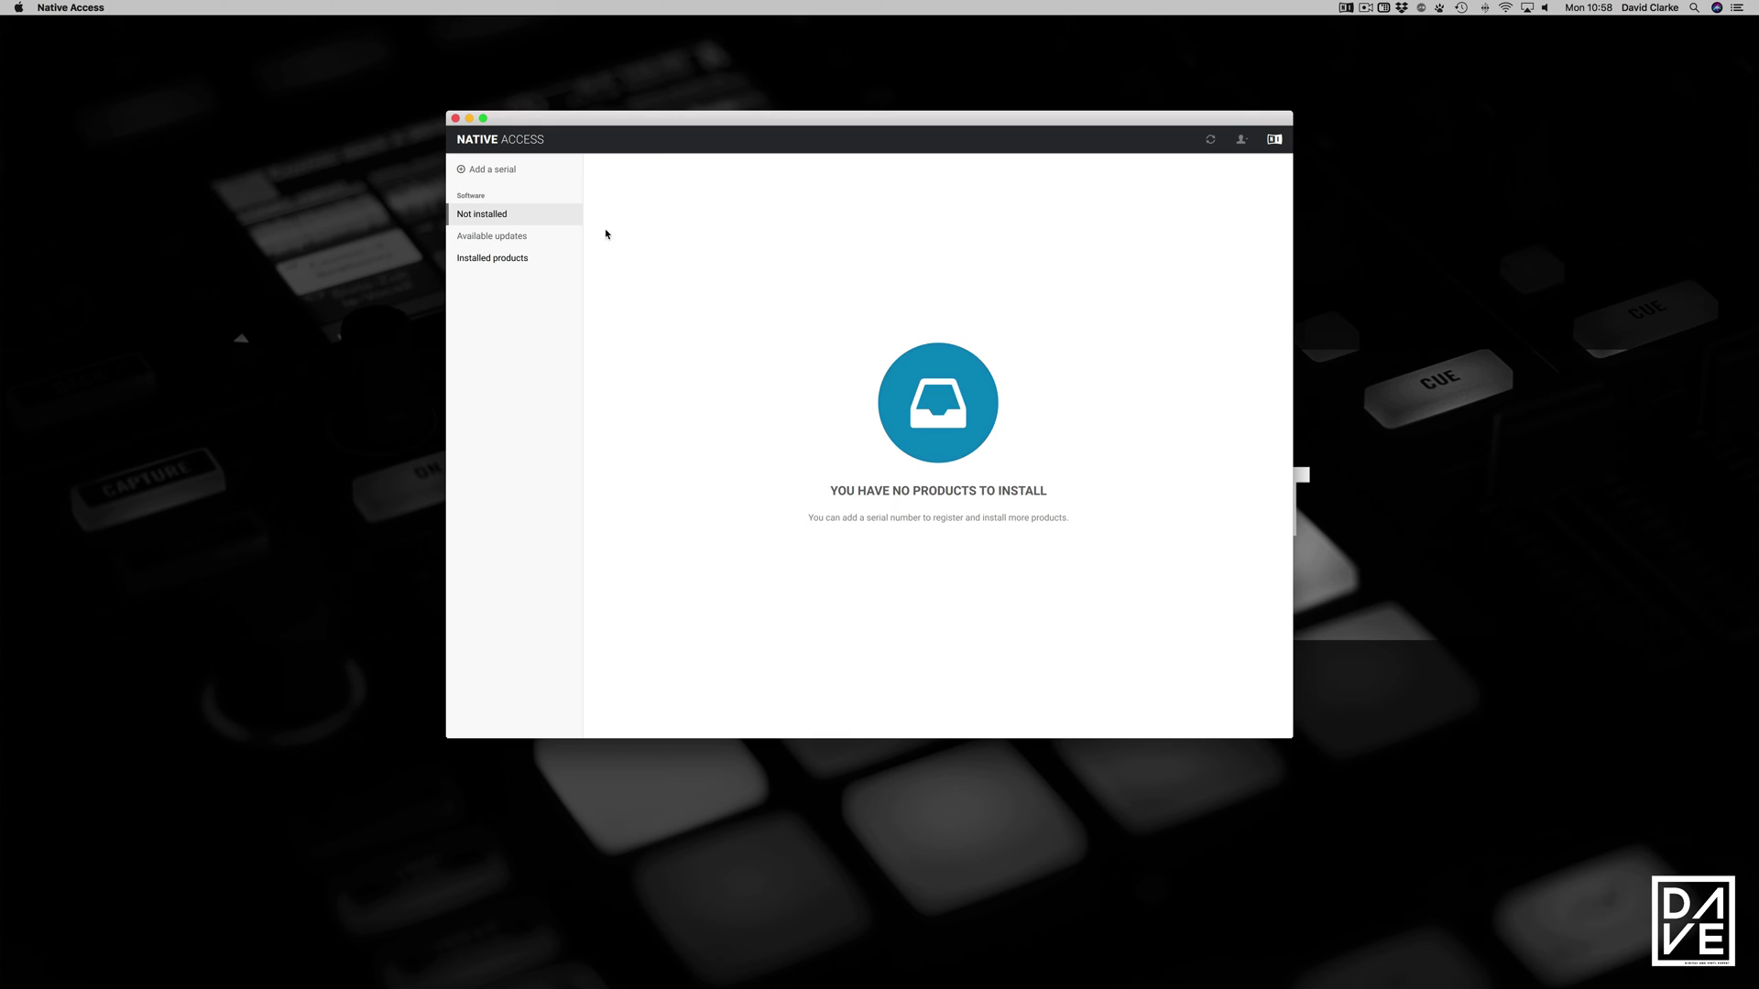
pyautogui.click(499, 261)
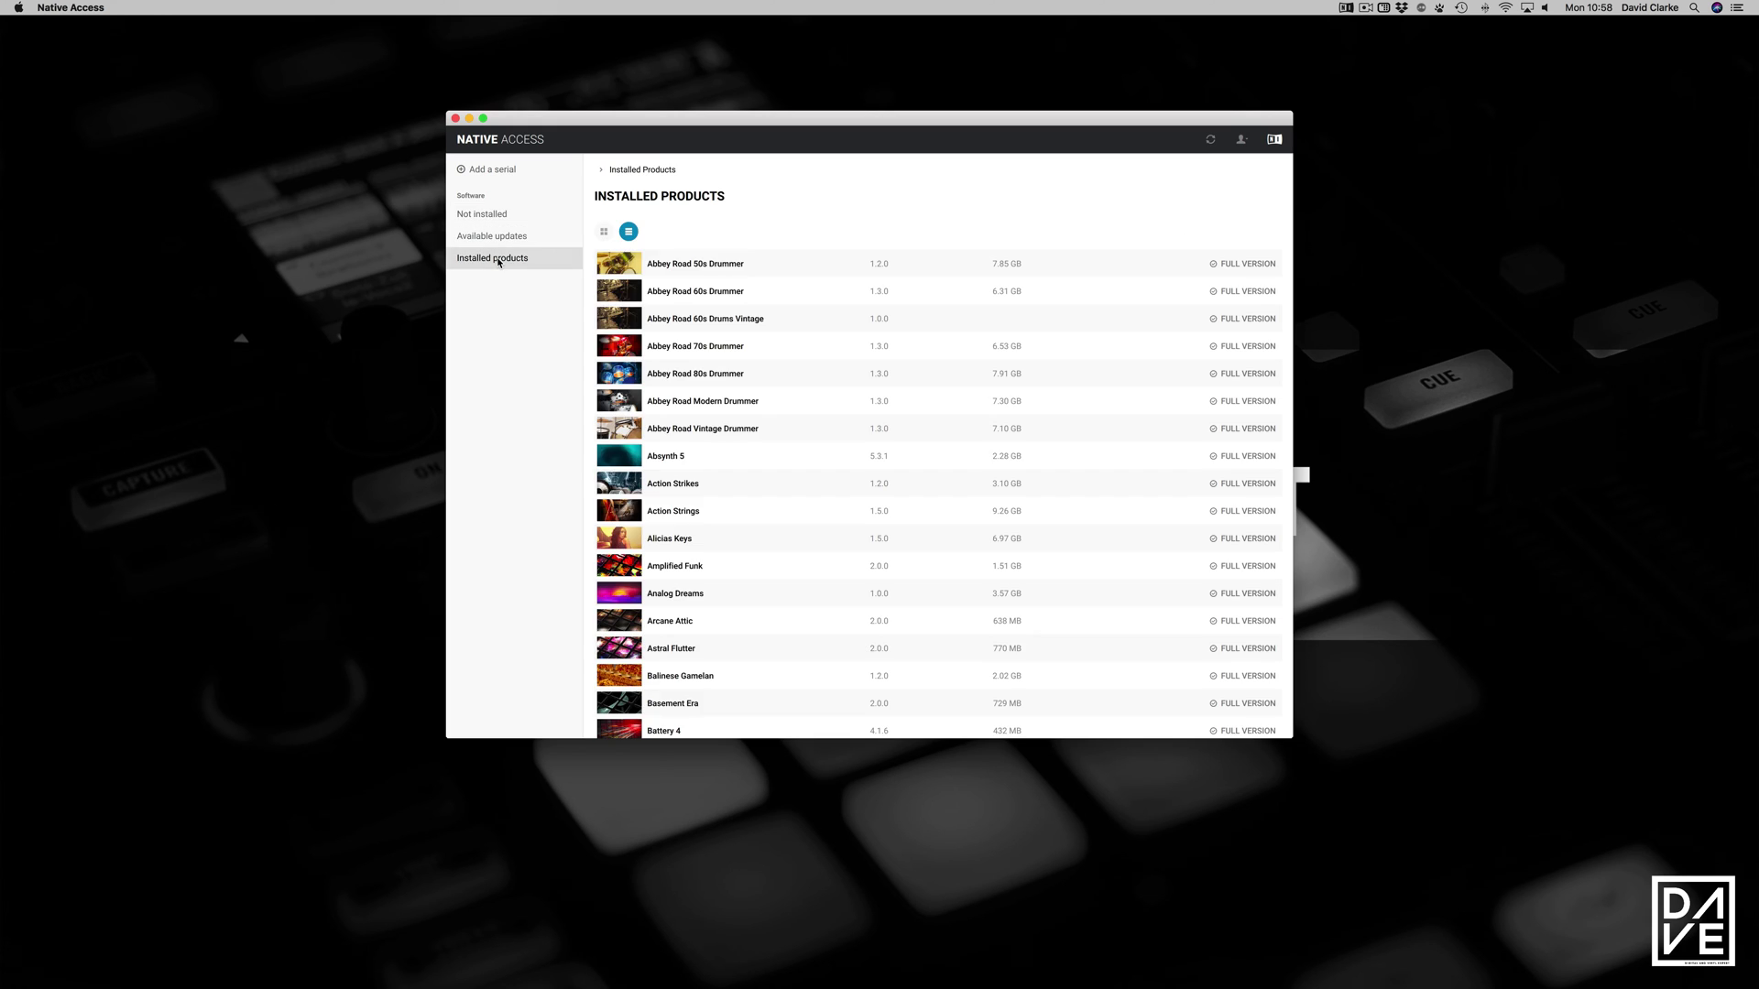
pyautogui.scroll(-15, 821, 563)
pyautogui.scroll(-20, 821, 565)
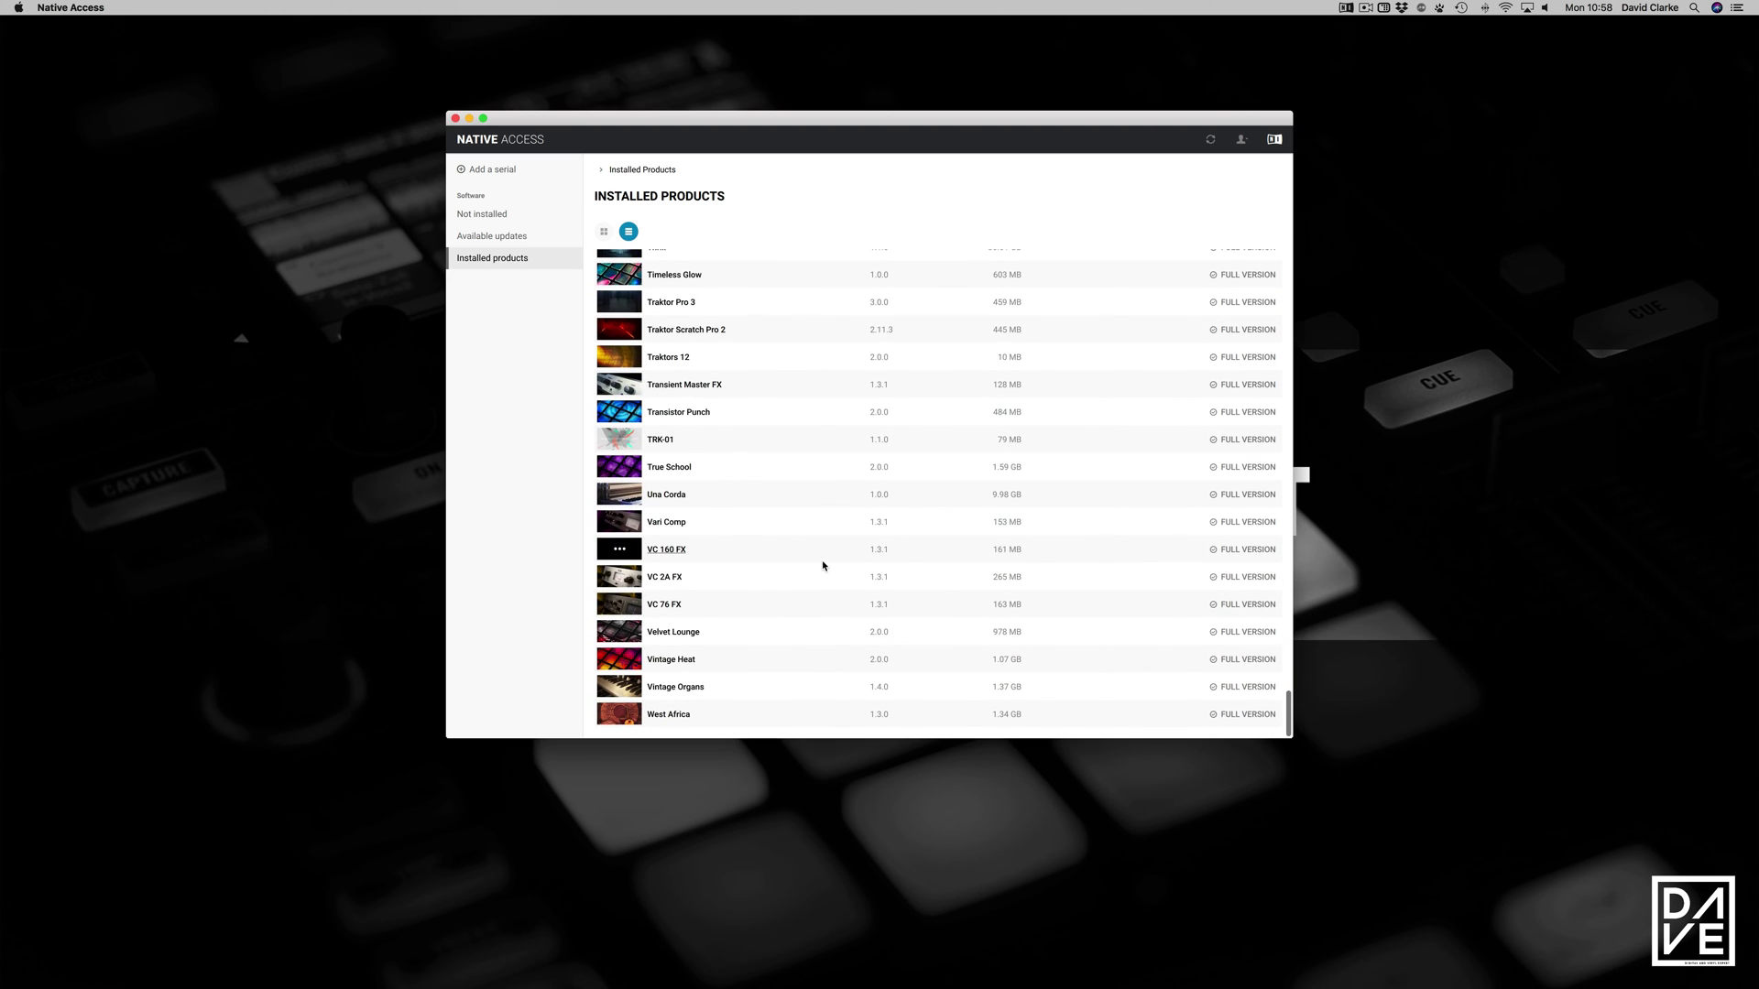
pyautogui.scroll(3, 822, 563)
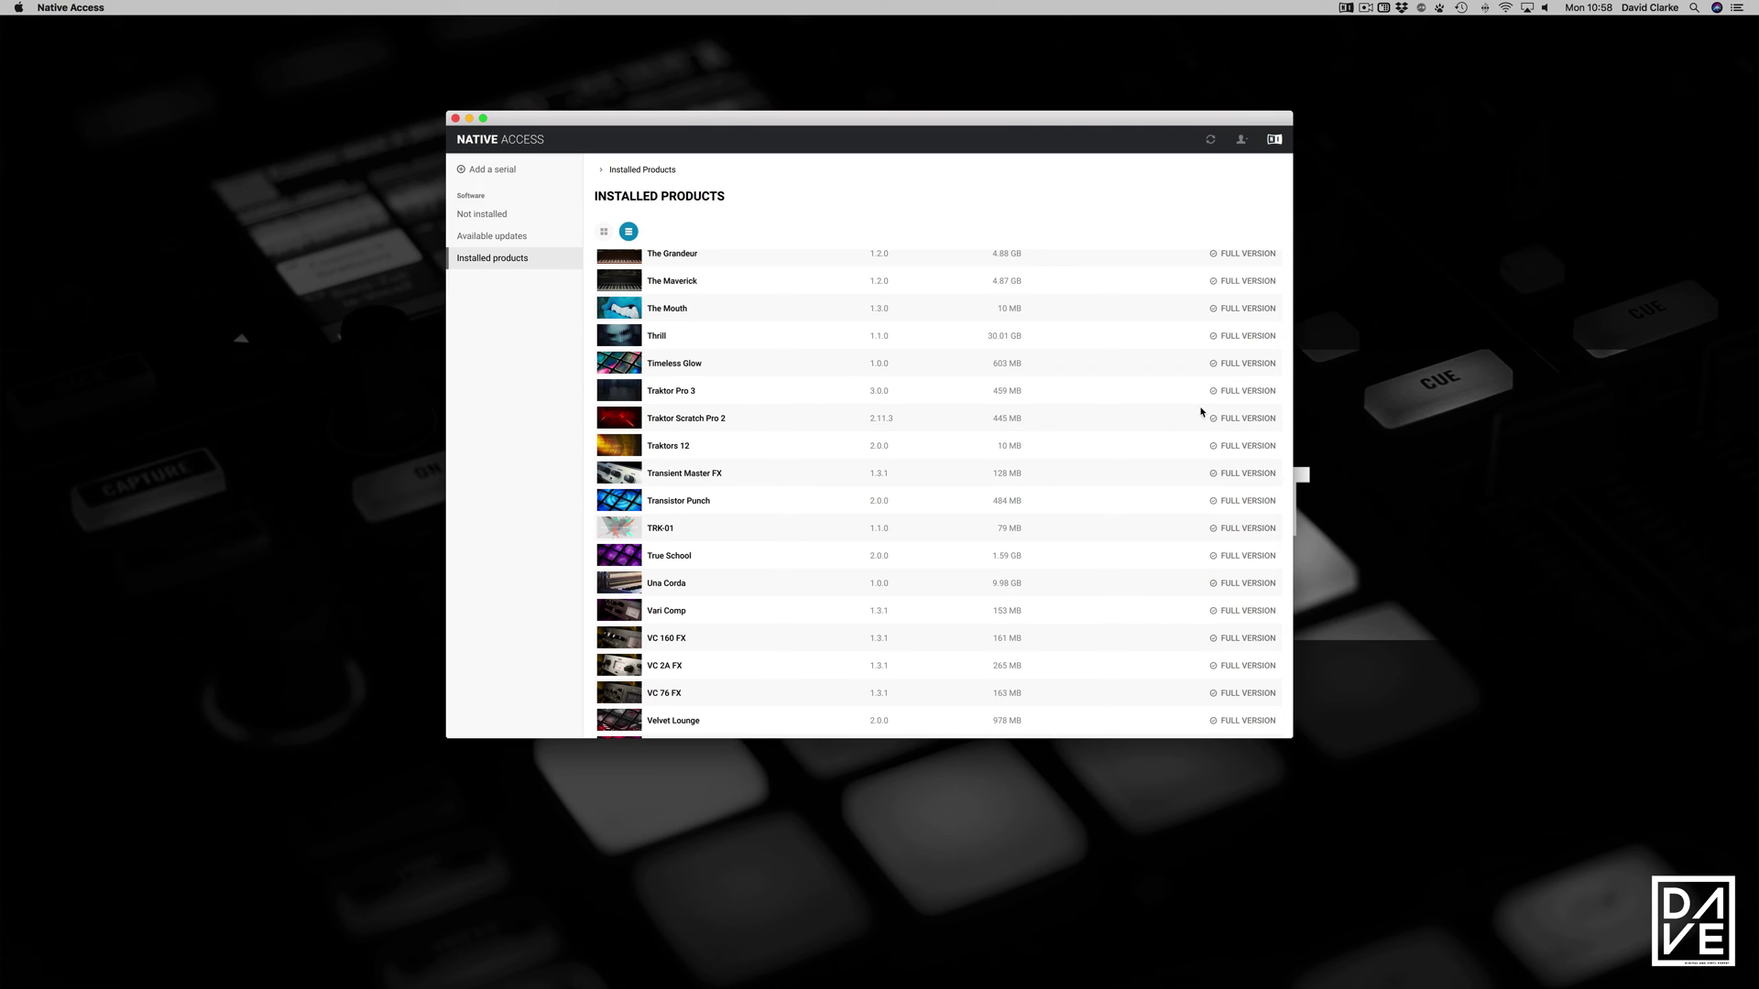
# Review Traktor Pro 3's Installation Path and Changes tabs, close the details, and quit Native Access
pyautogui.moveTo(1250, 391)
pyautogui.moveTo(622, 394)
pyautogui.click(622, 394)
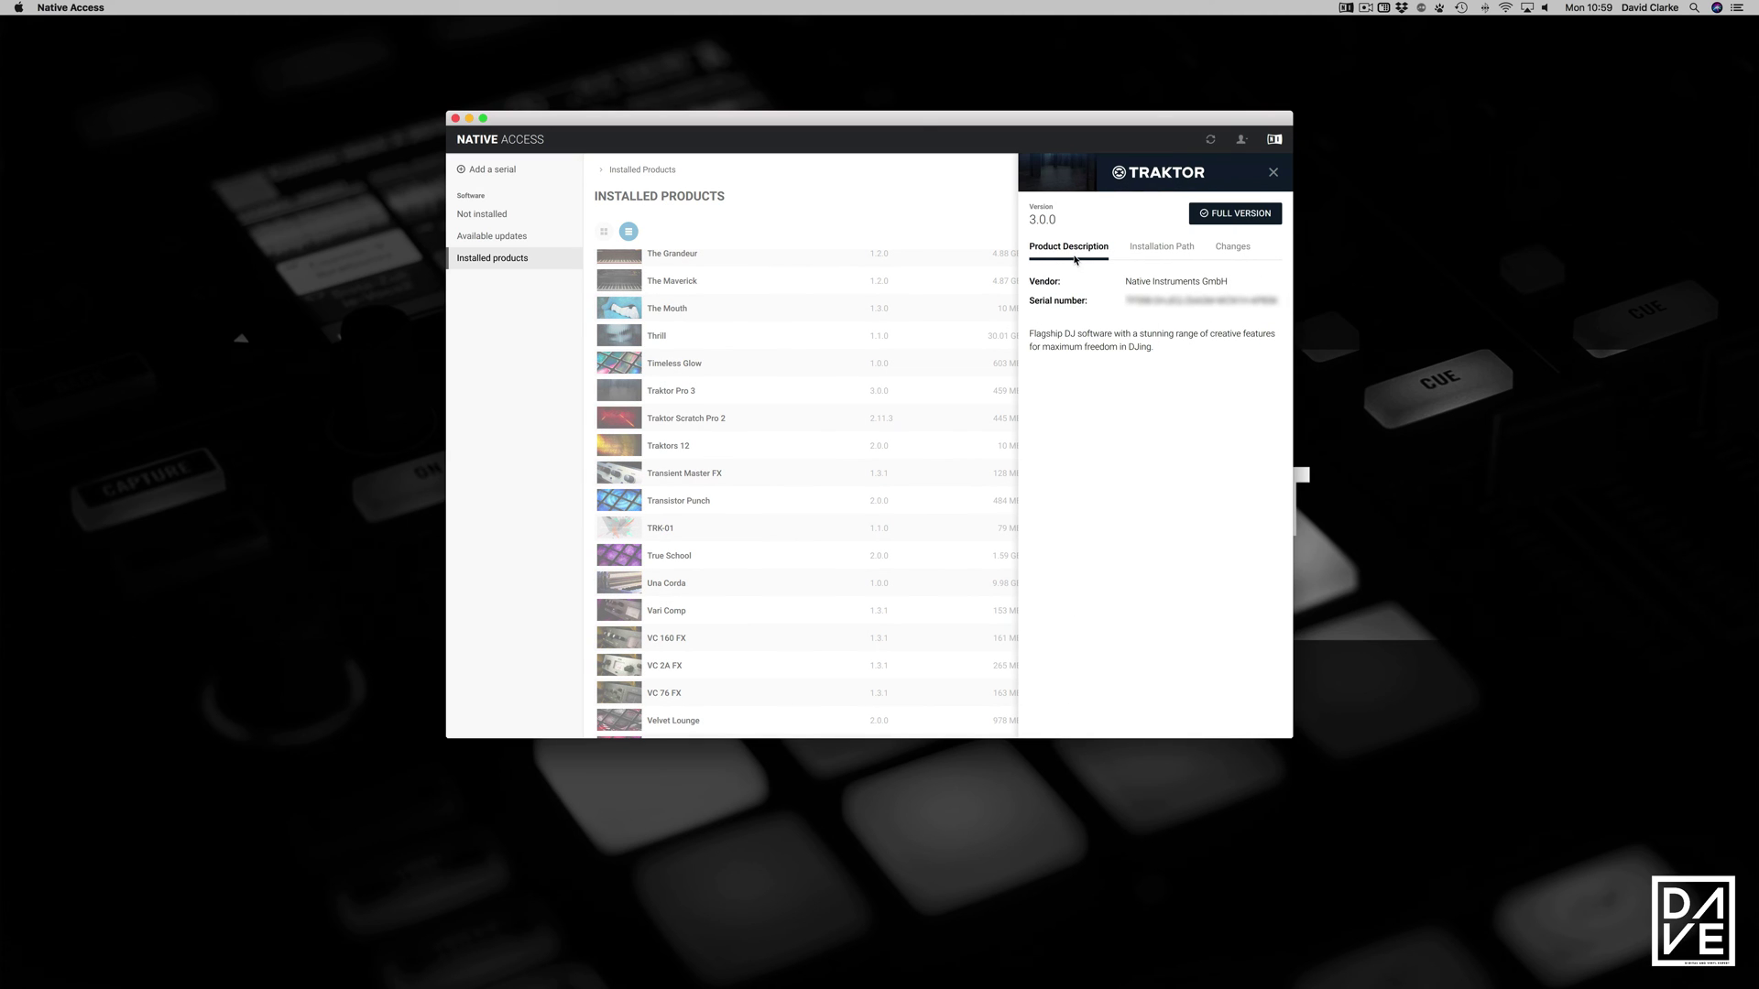
pyautogui.click(1151, 254)
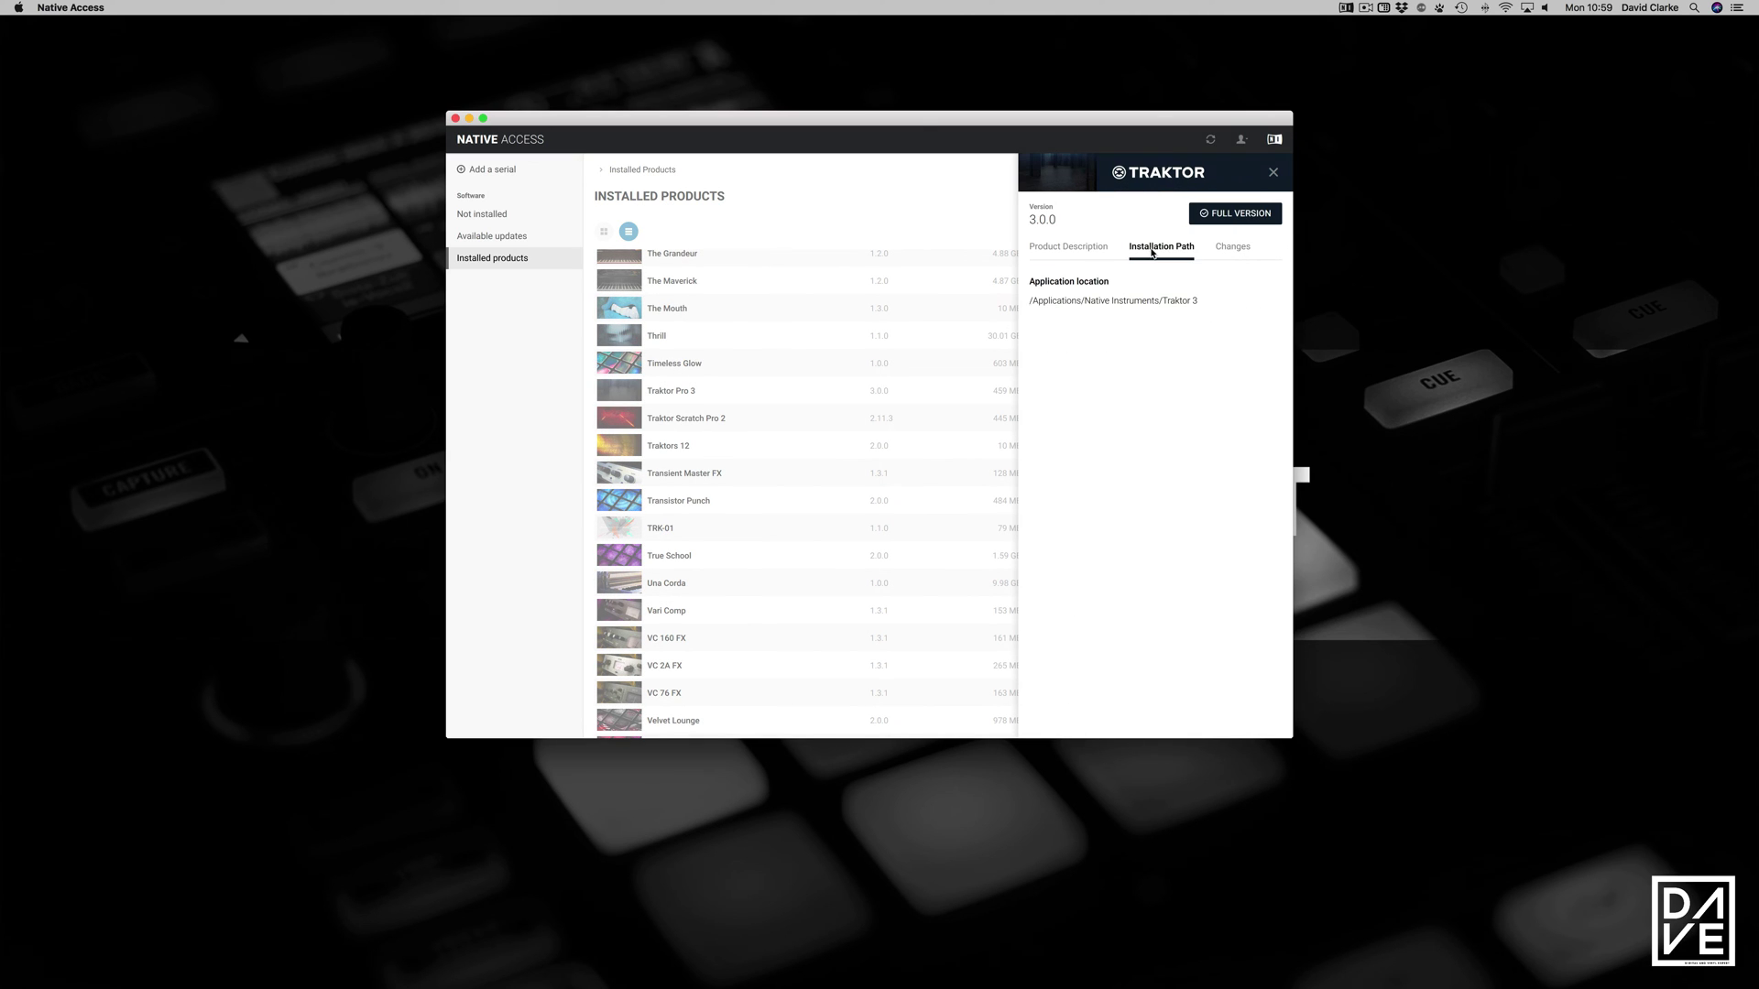
pyautogui.click(1232, 249)
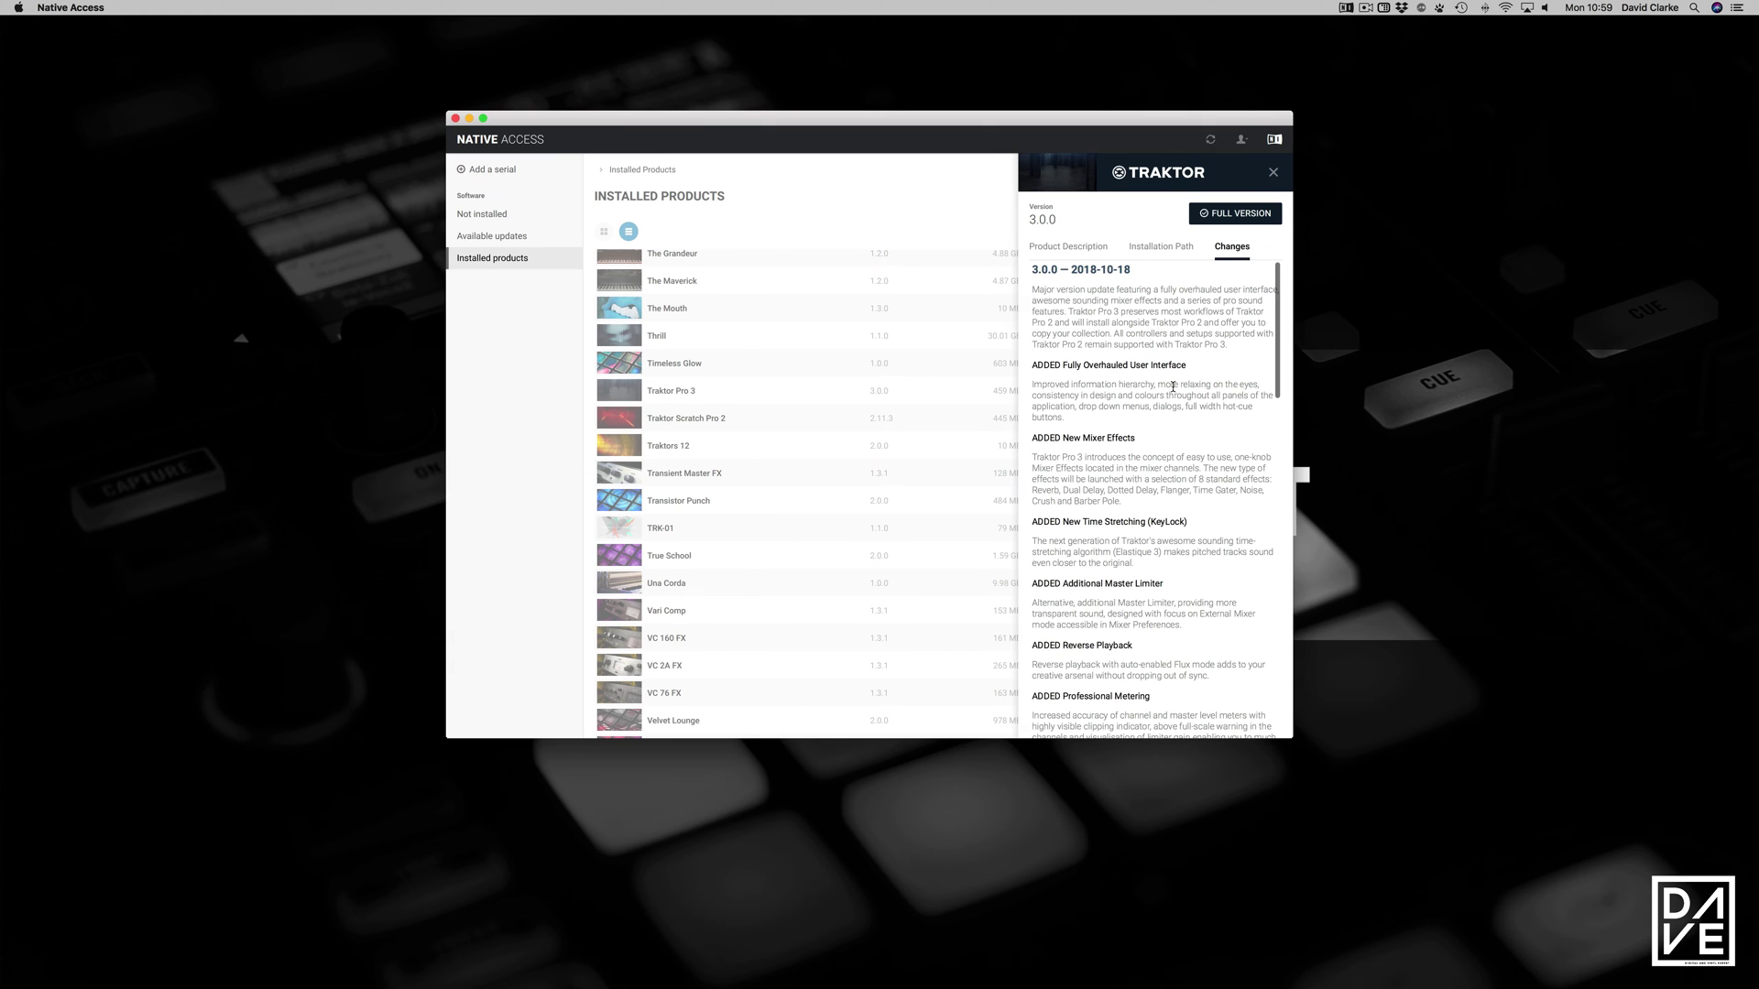
pyautogui.click(703, 317)
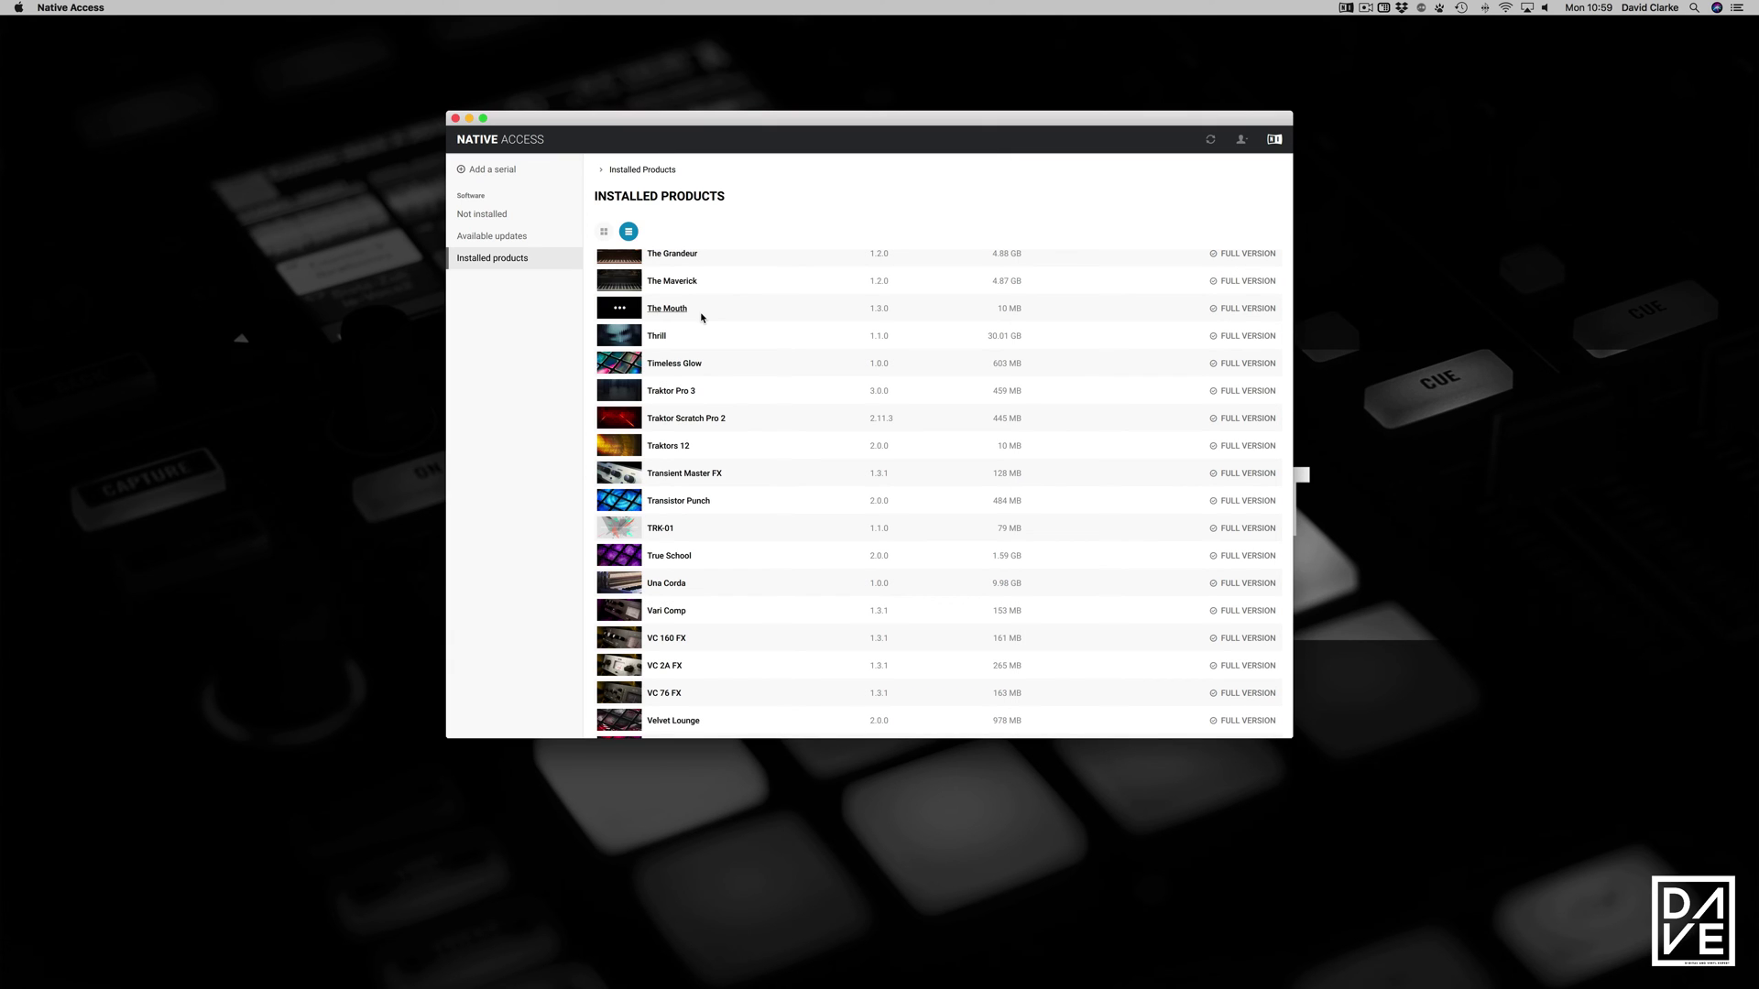
pyautogui.press('super+q')
# From the Dock's Applications stack, go to Native Instruments > Traktor 3 to launch Traktor
pyautogui.moveTo(1047, 973)
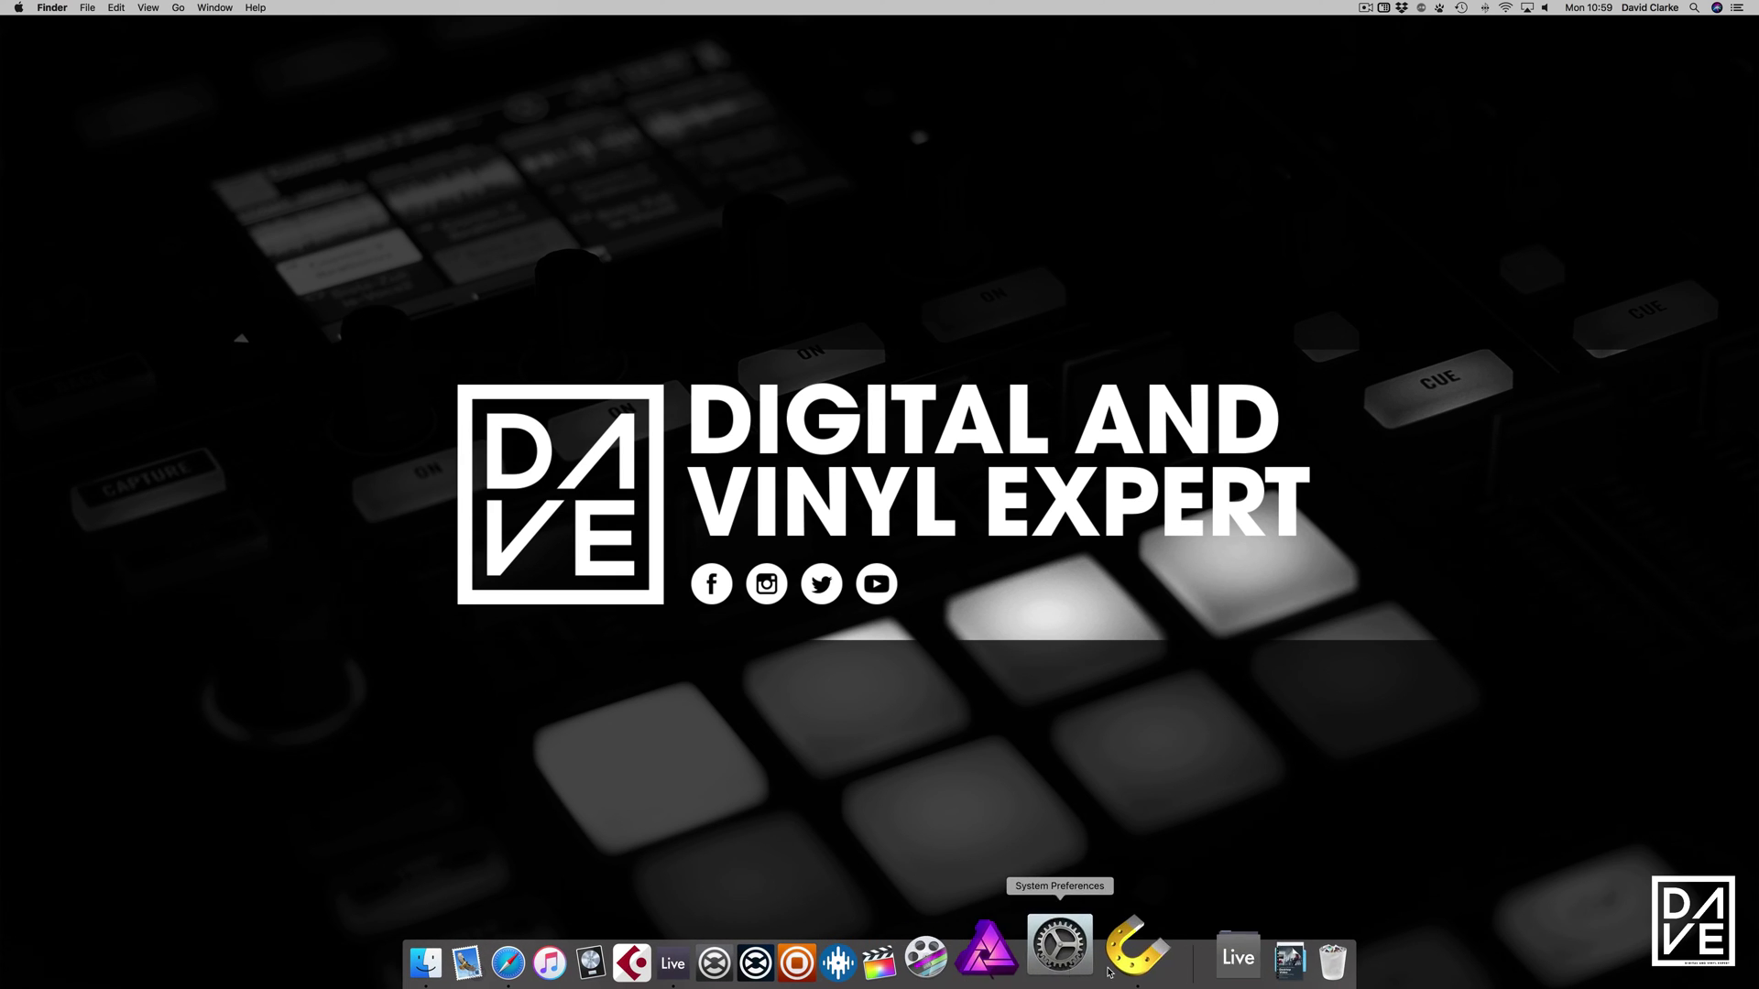
pyautogui.click(1156, 963)
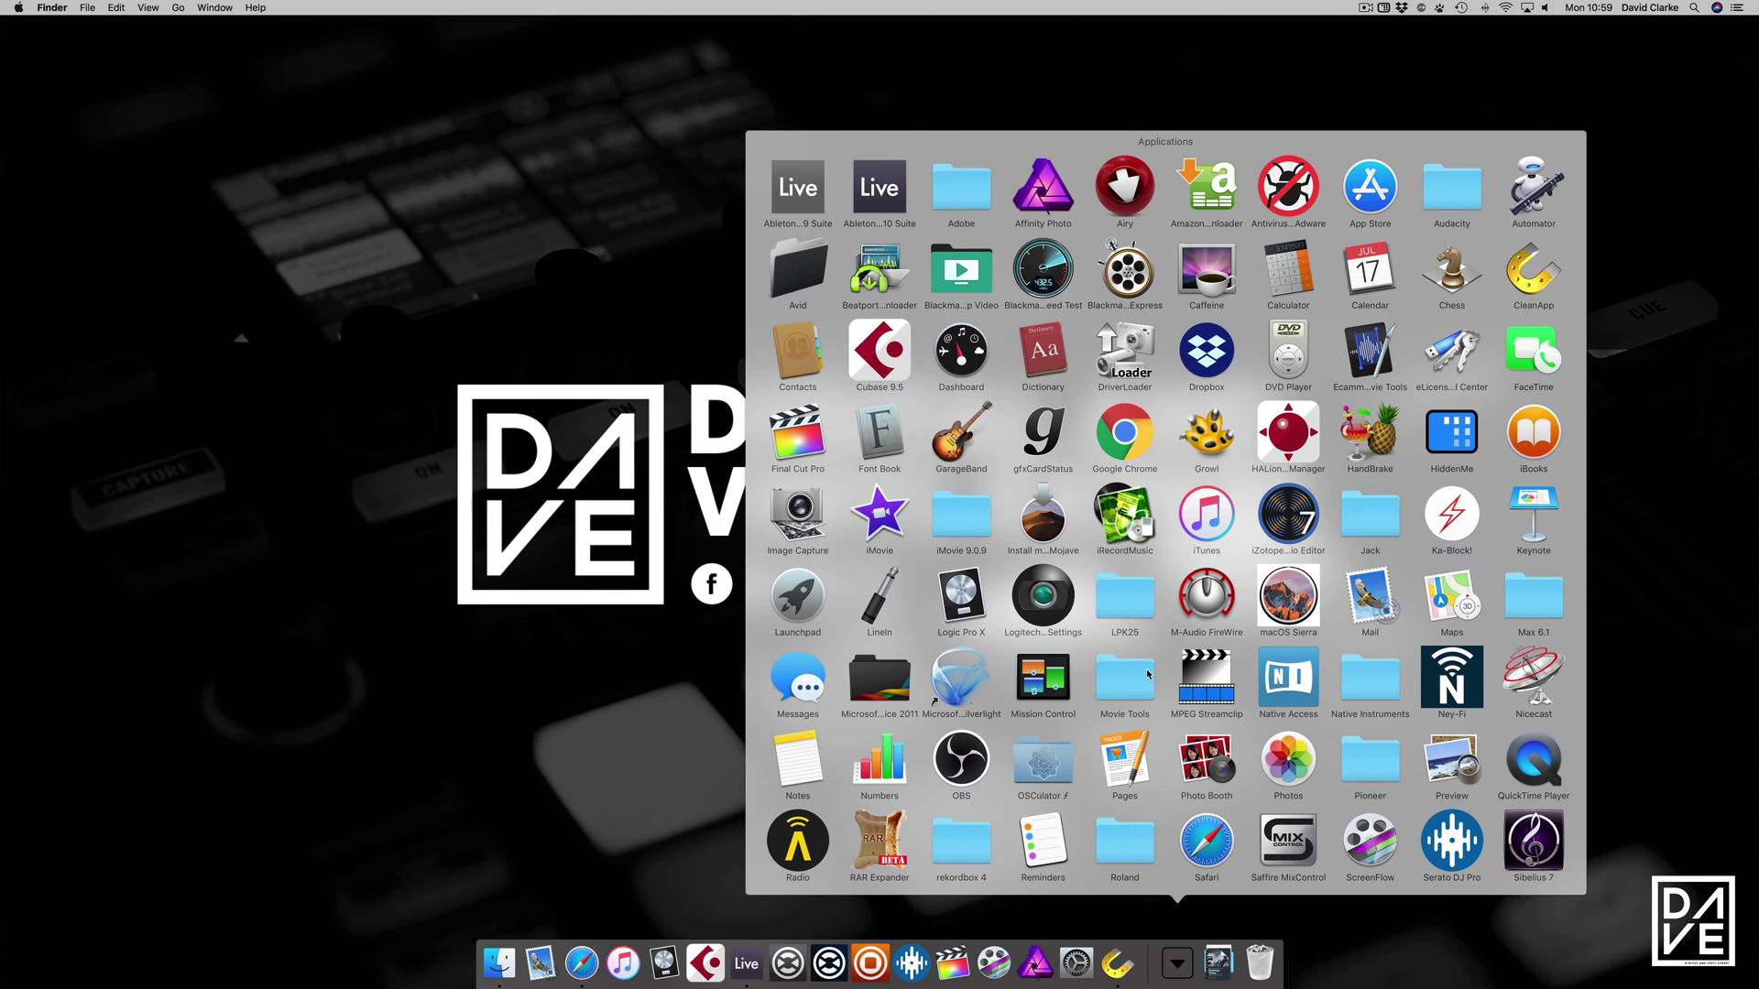
pyautogui.scroll(-2, 1148, 675)
pyautogui.click(1370, 607)
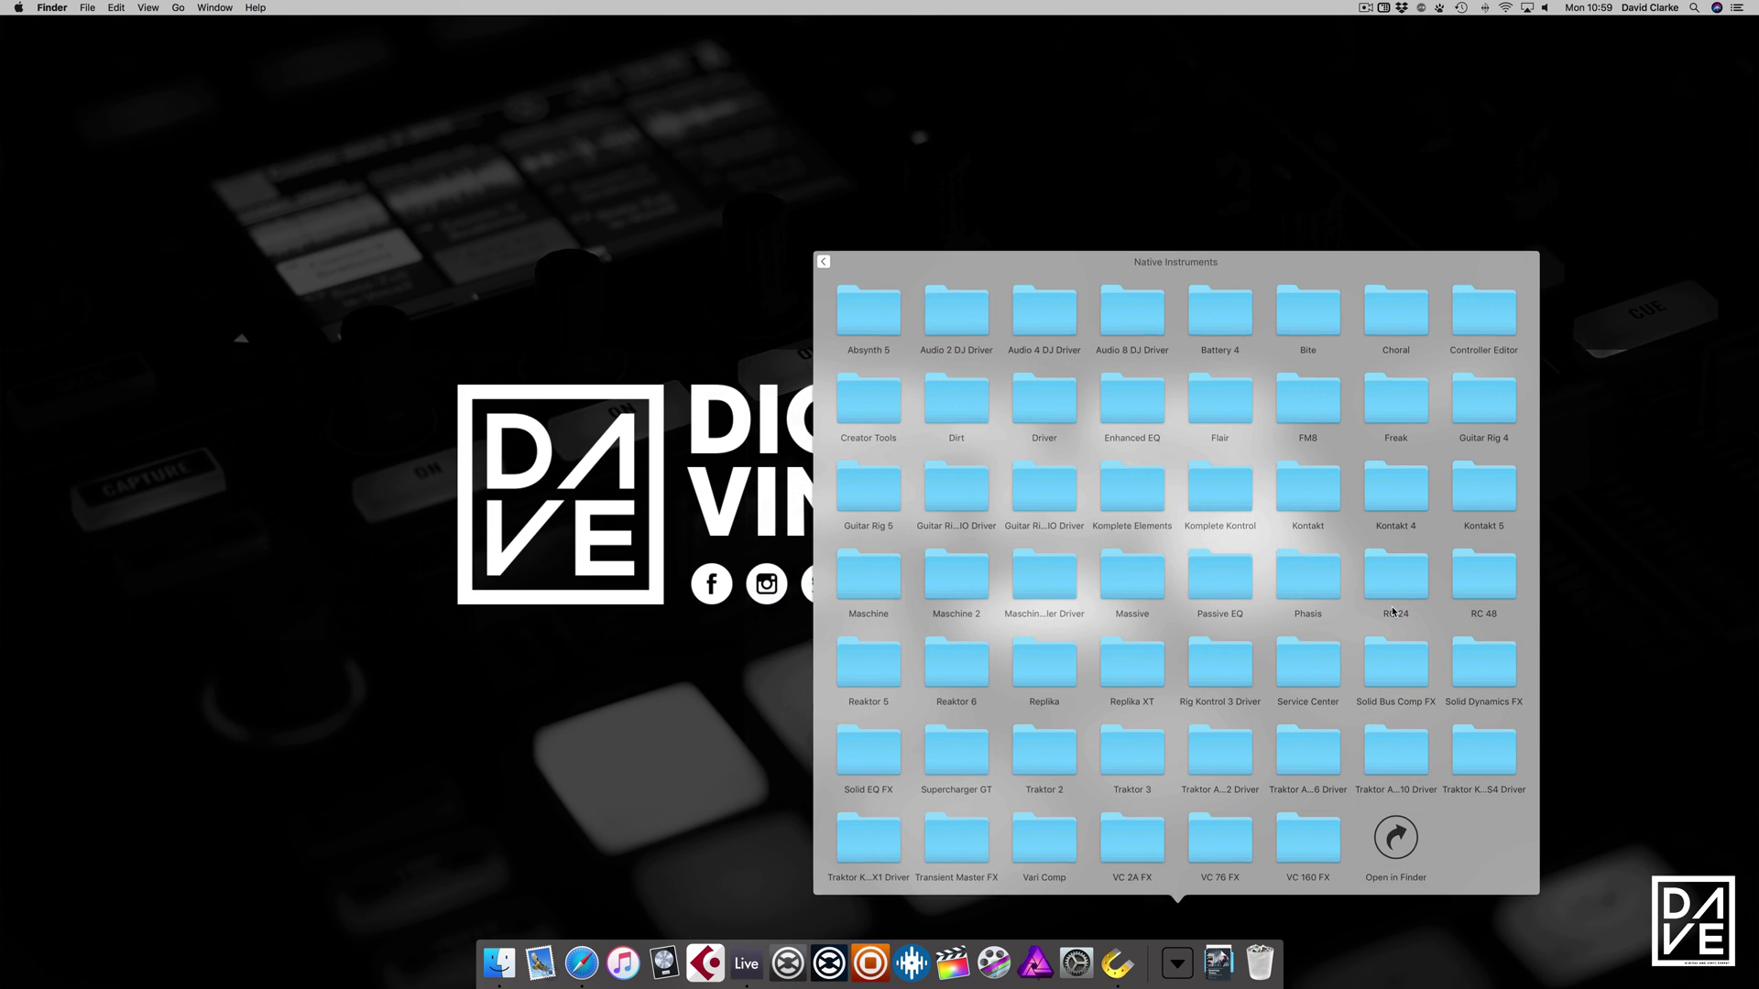
pyautogui.click(1136, 774)
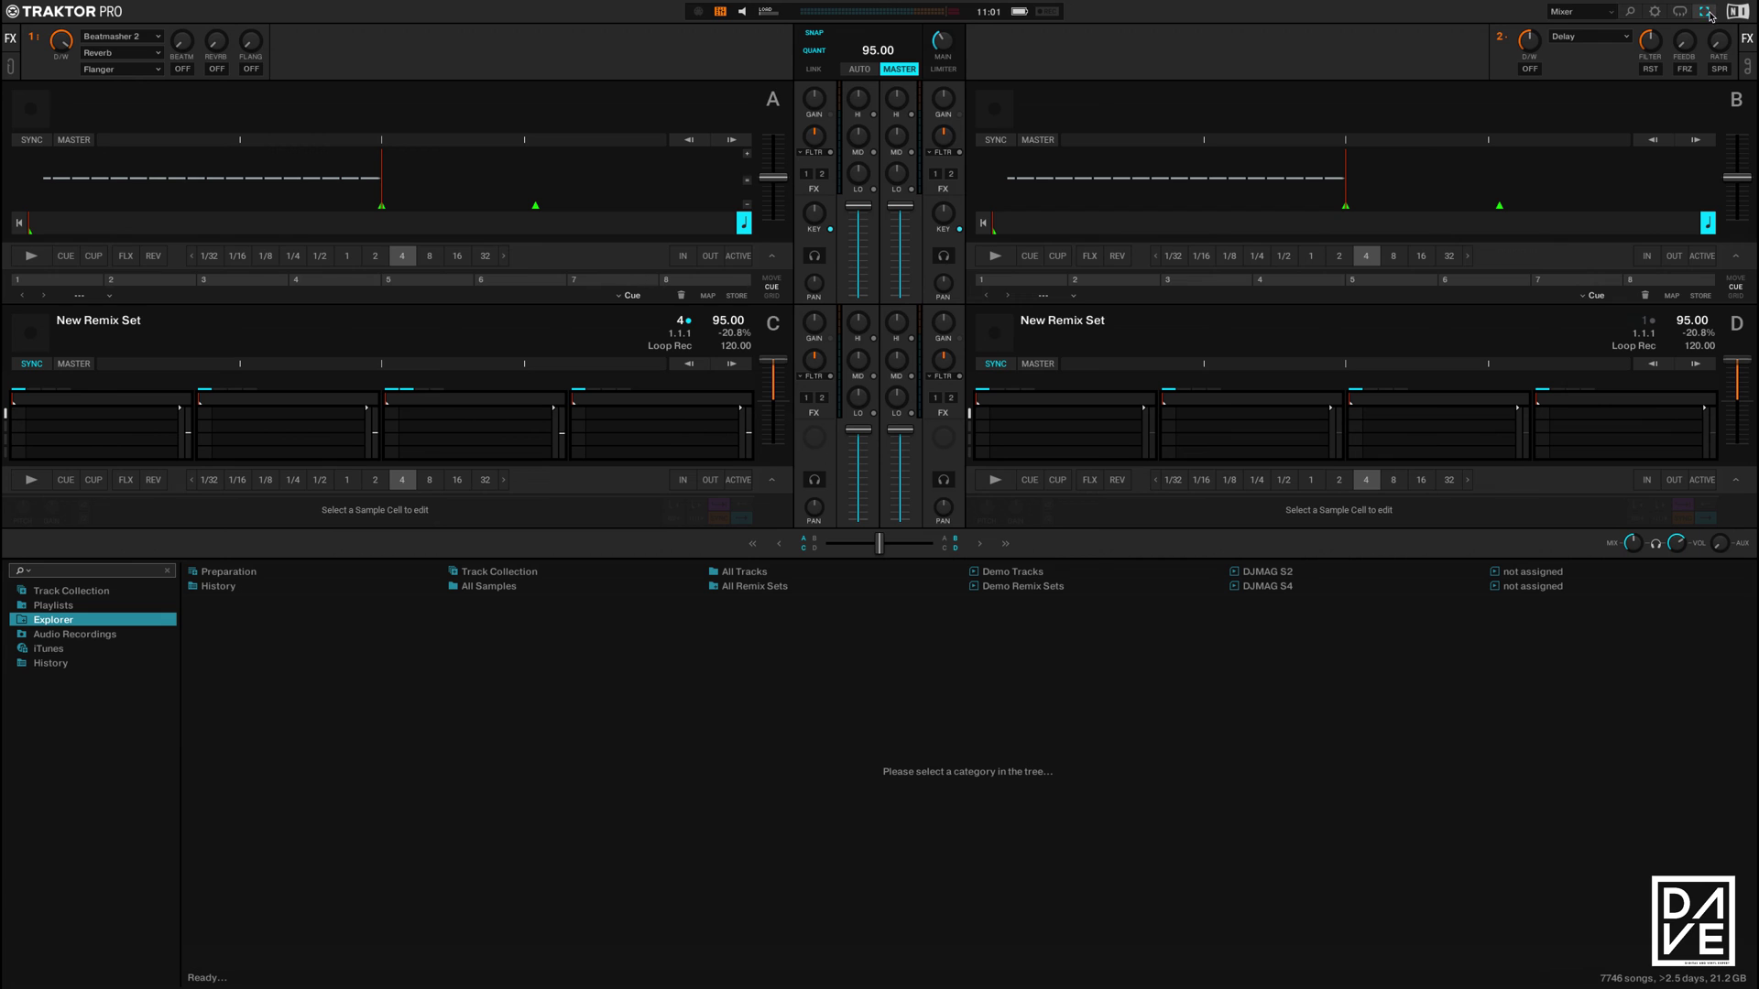
# Select Telestream Audio Capture as the audio device in Preferences > Audio Setup
pyautogui.click(1655, 13)
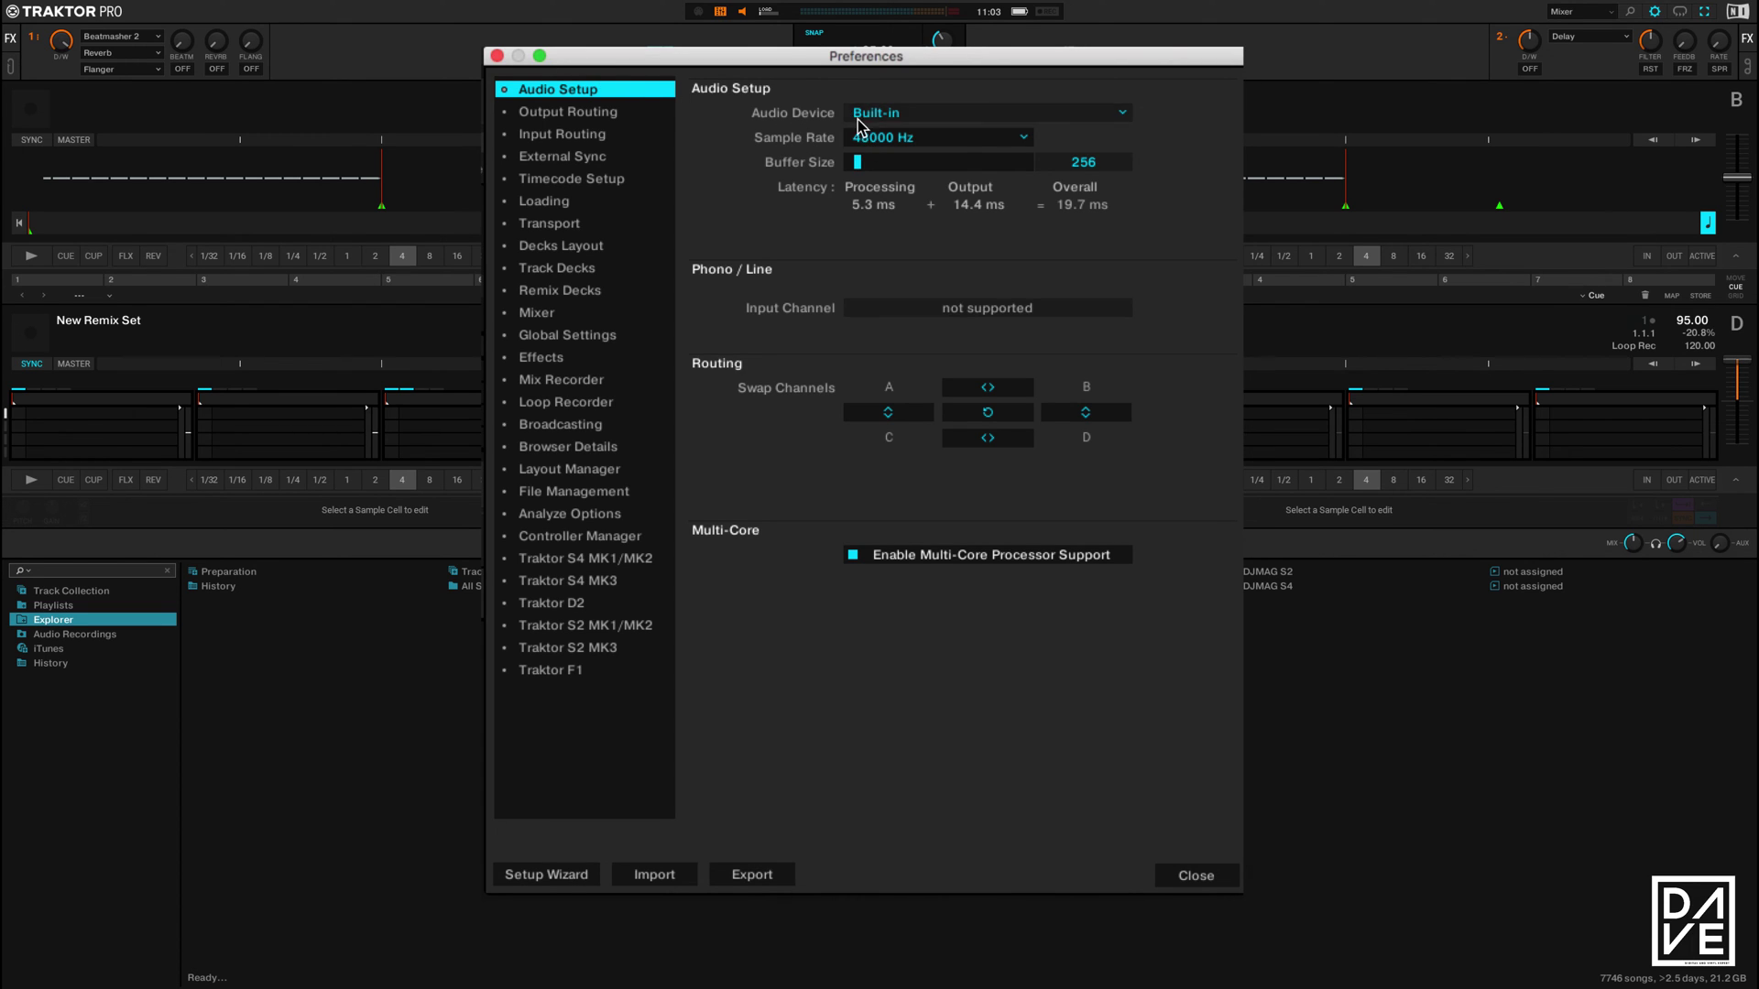
pyautogui.click(945, 118)
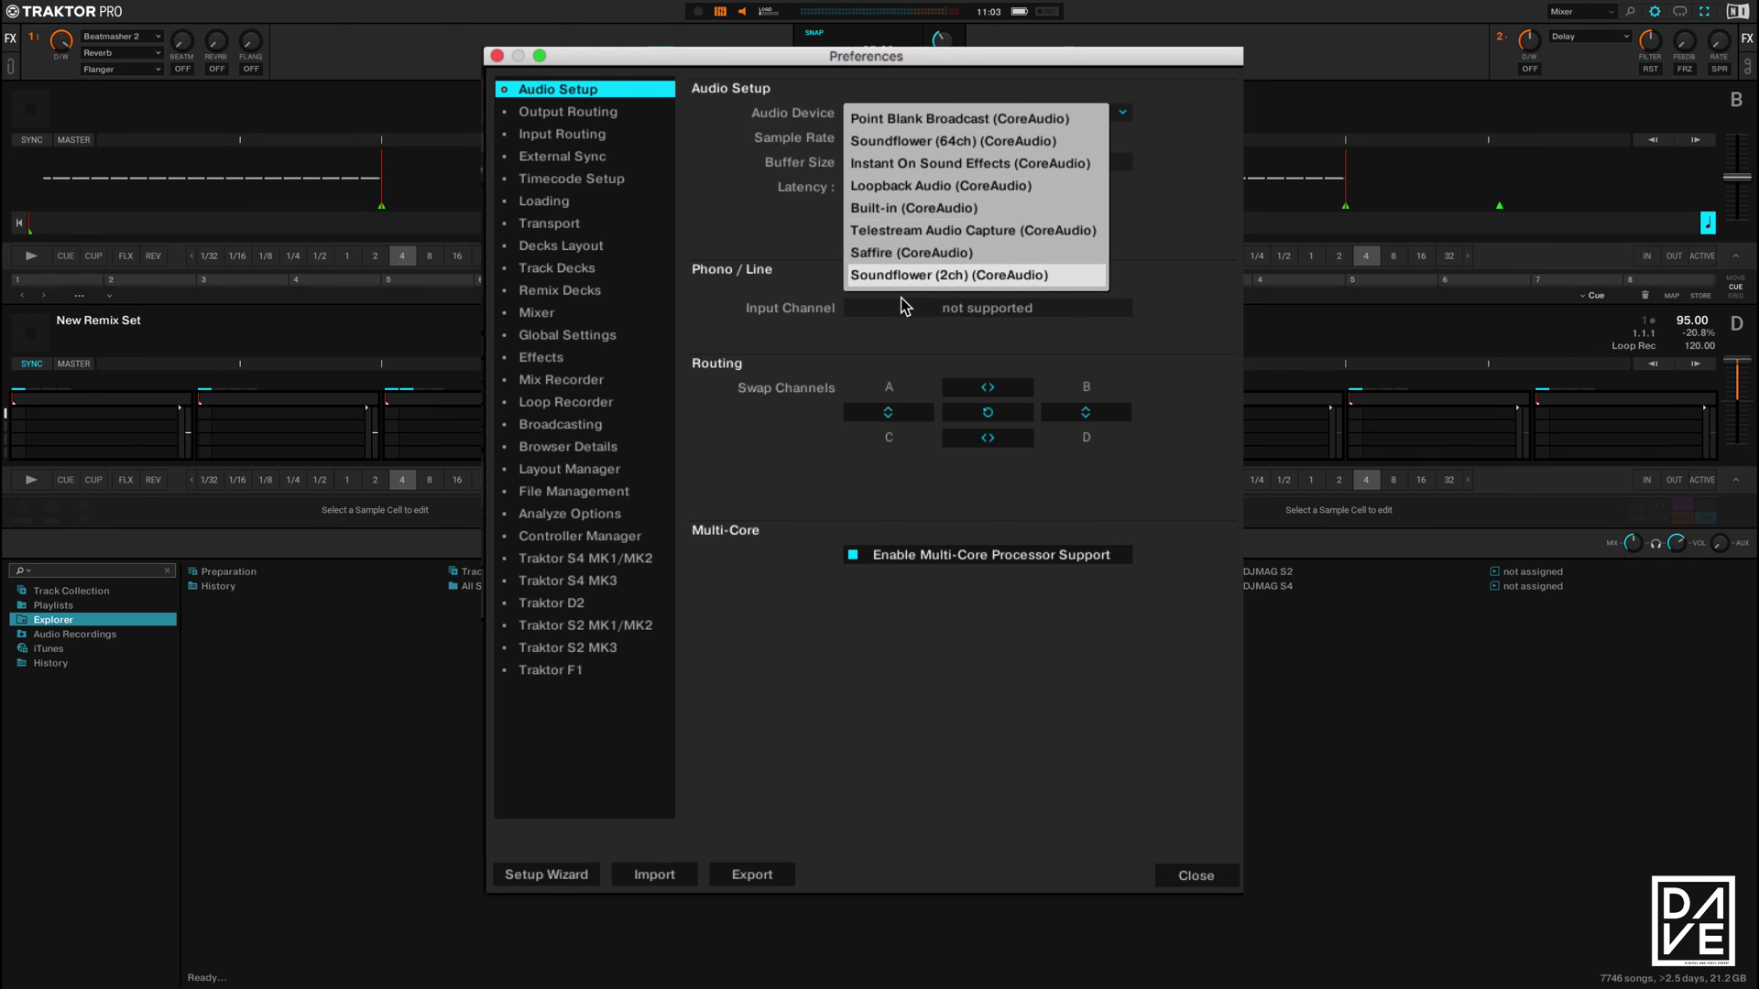
pyautogui.click(911, 230)
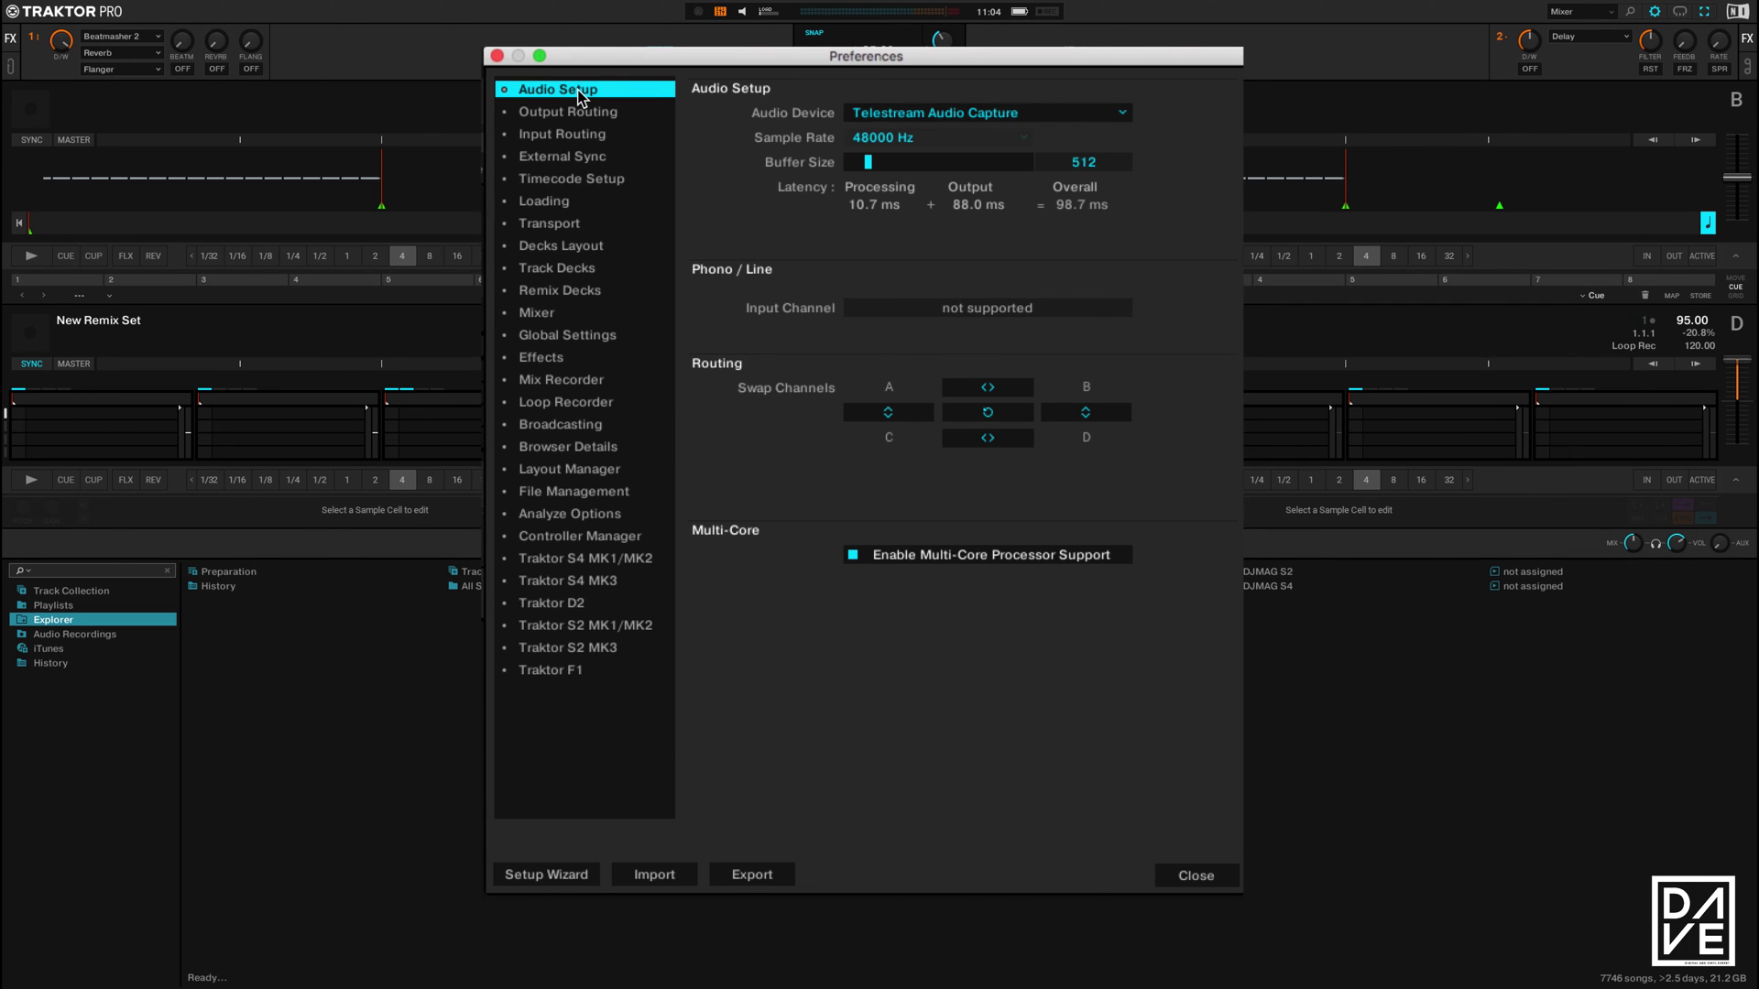
# Close Preferences, show the iTunes library tracks, then reopen Preferences at File Management
pyautogui.click(1196, 875)
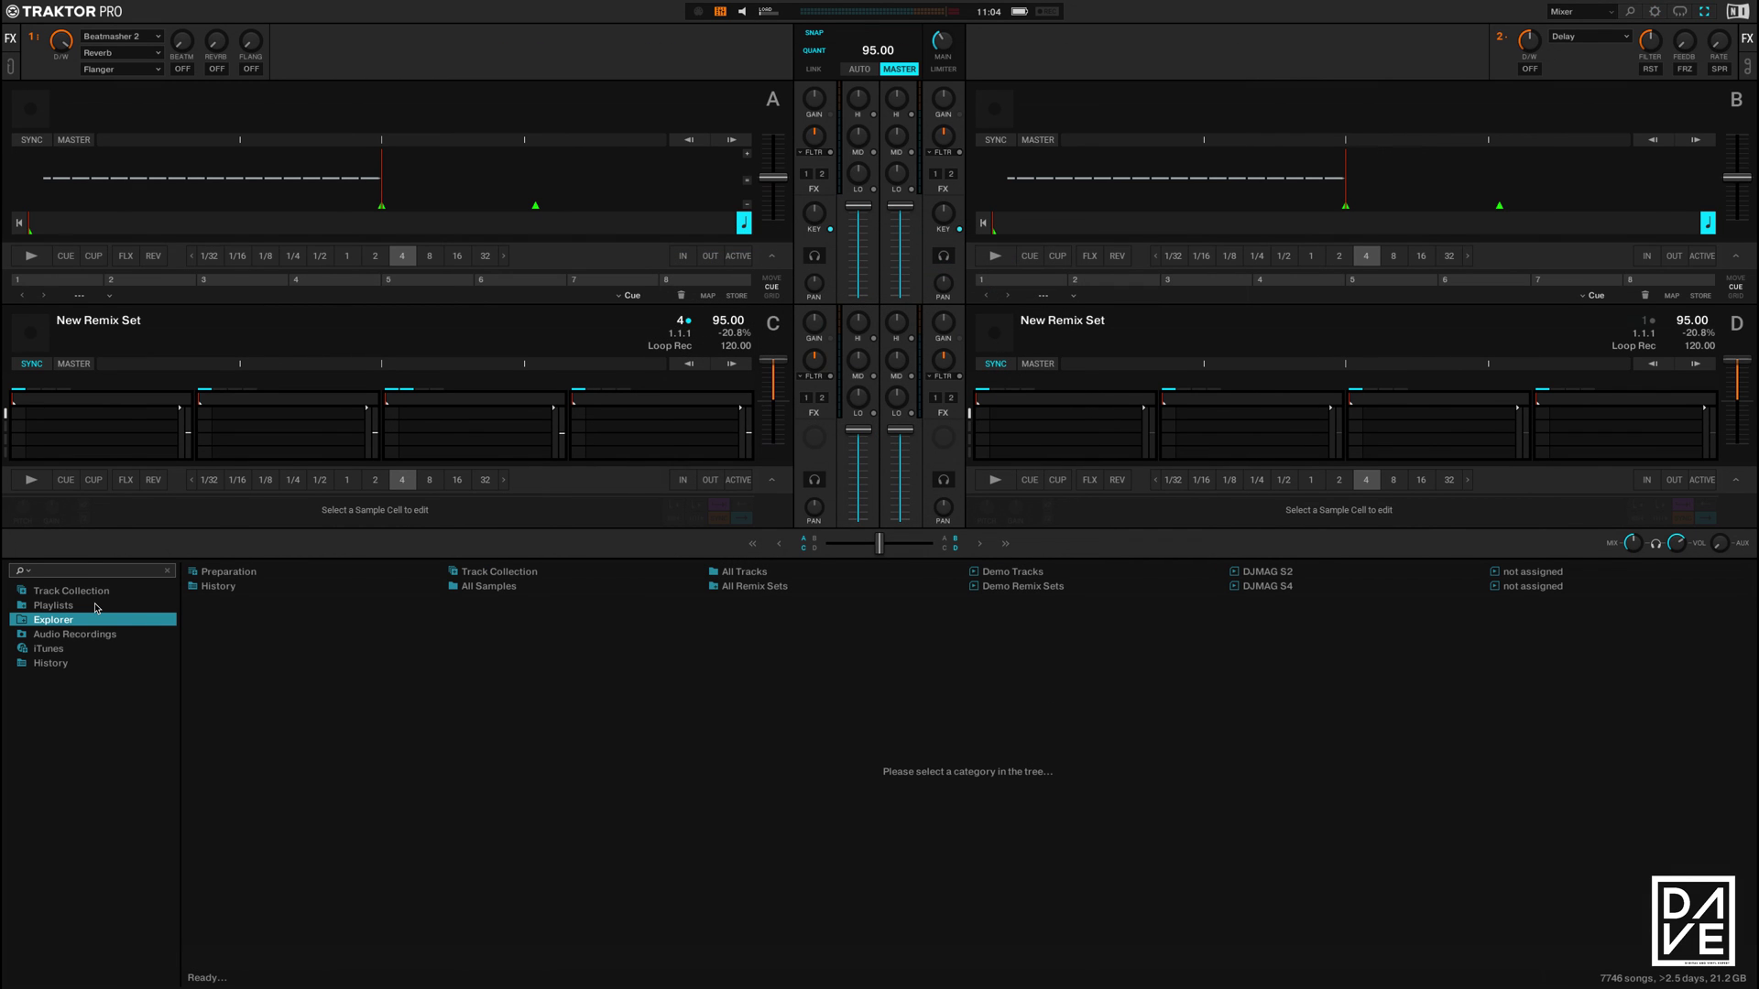
pyautogui.click(27, 652)
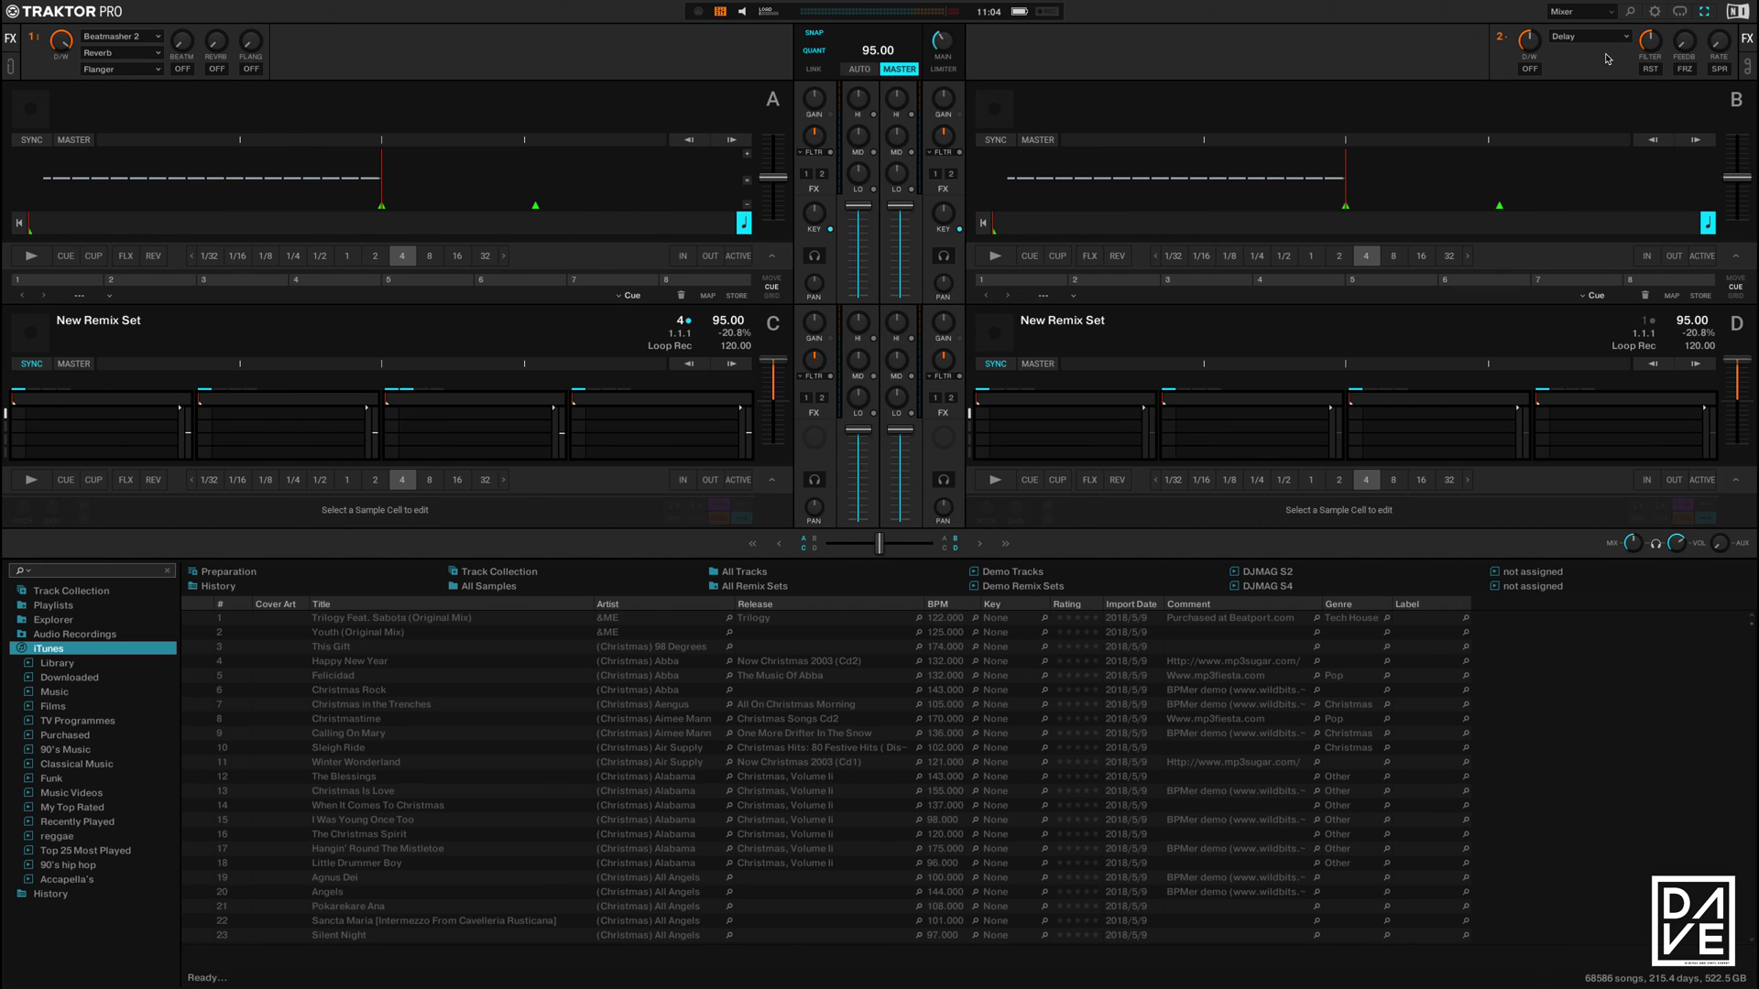
pyautogui.click(1654, 12)
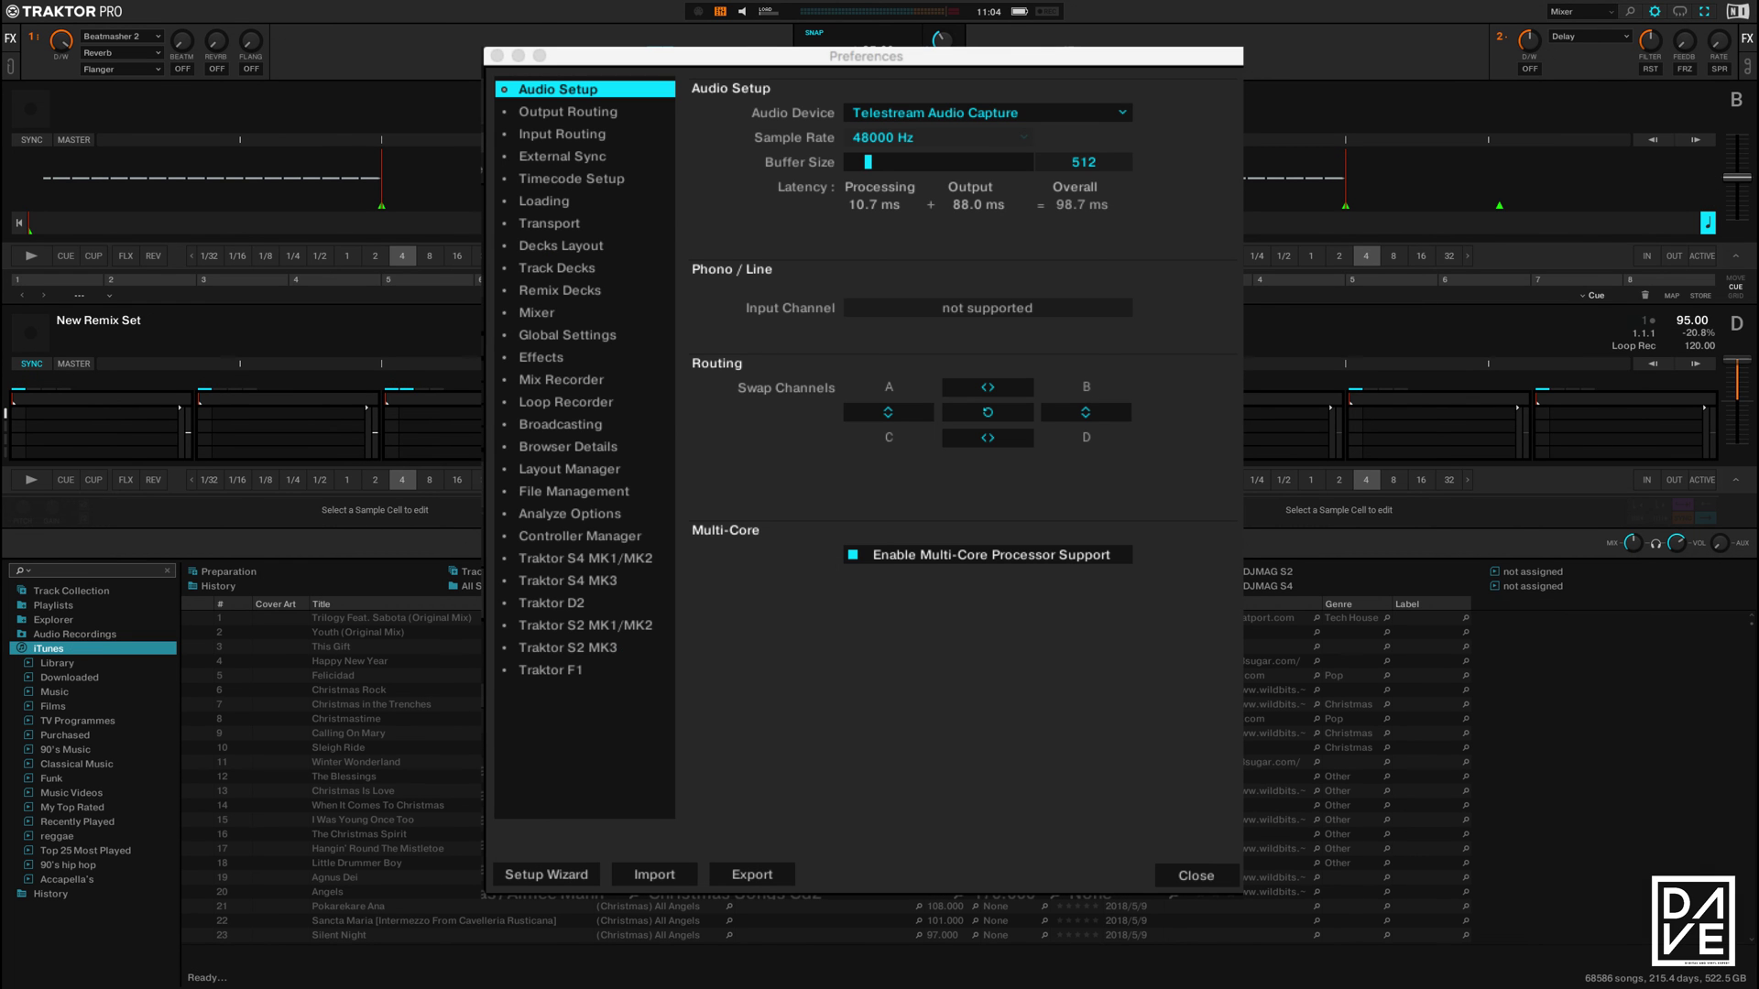
pyautogui.click(572, 492)
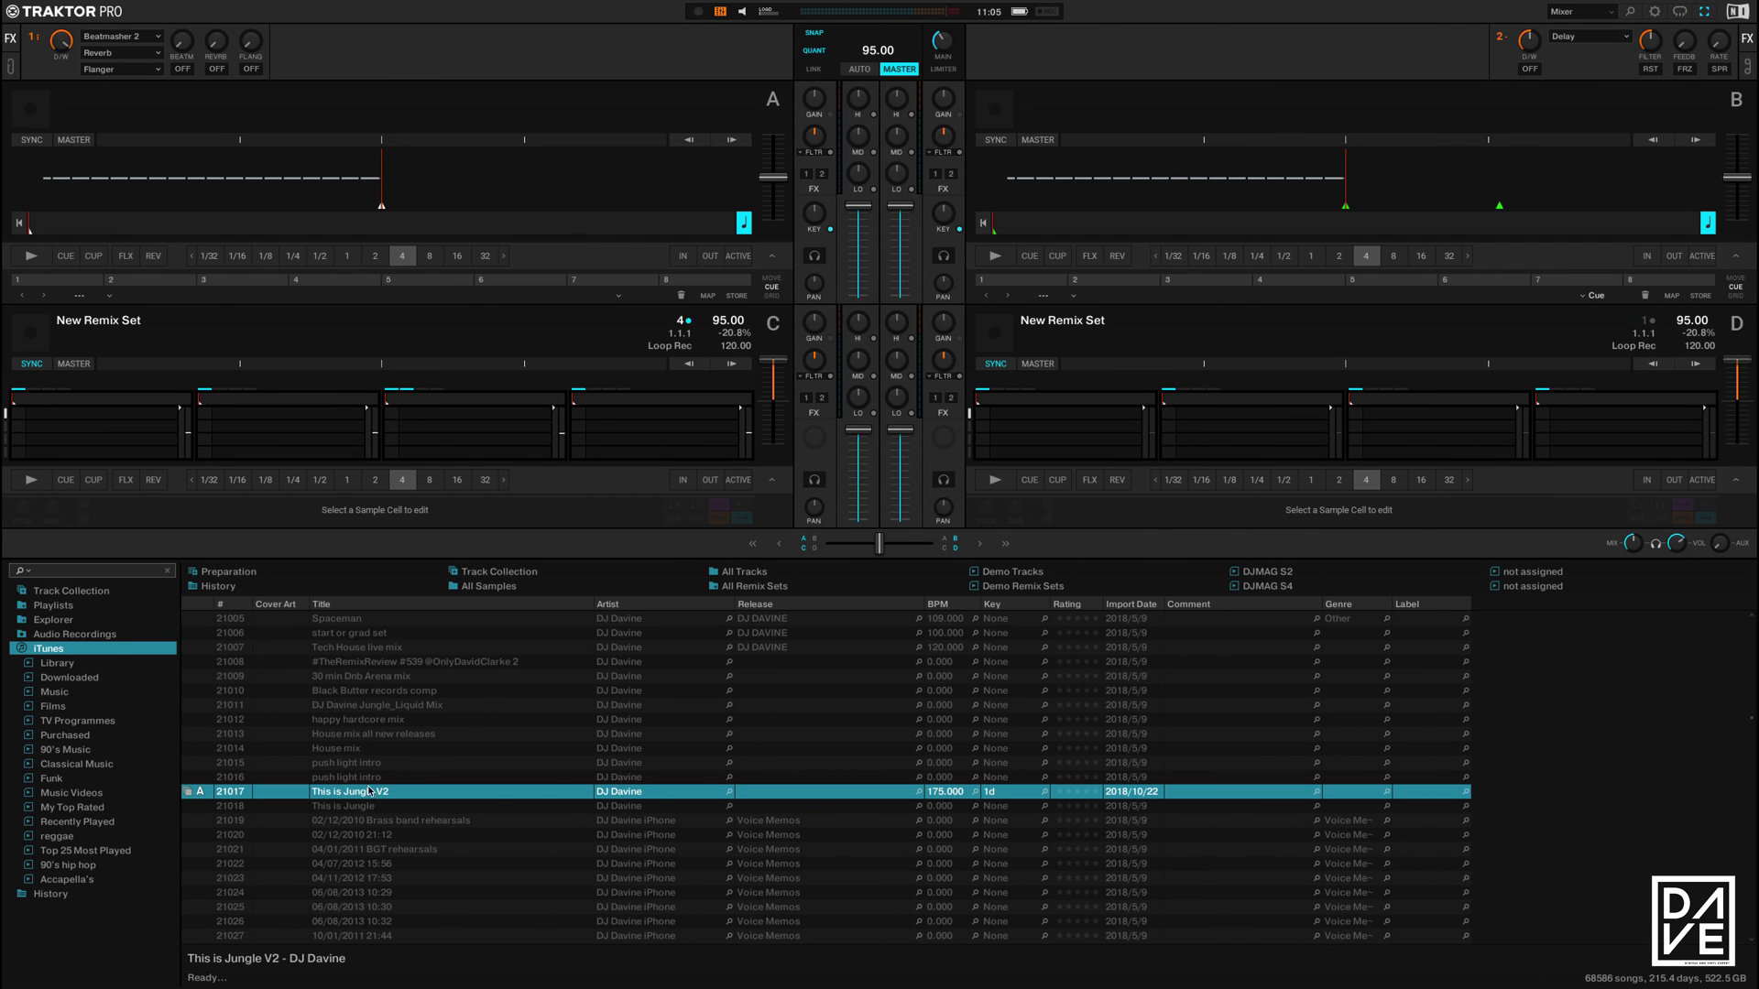
# Drag 'This is Jungle V2' onto deck A, then load it into deck B from its context menu
pyautogui.moveTo(364, 794); pyautogui.dragTo(467, 197)
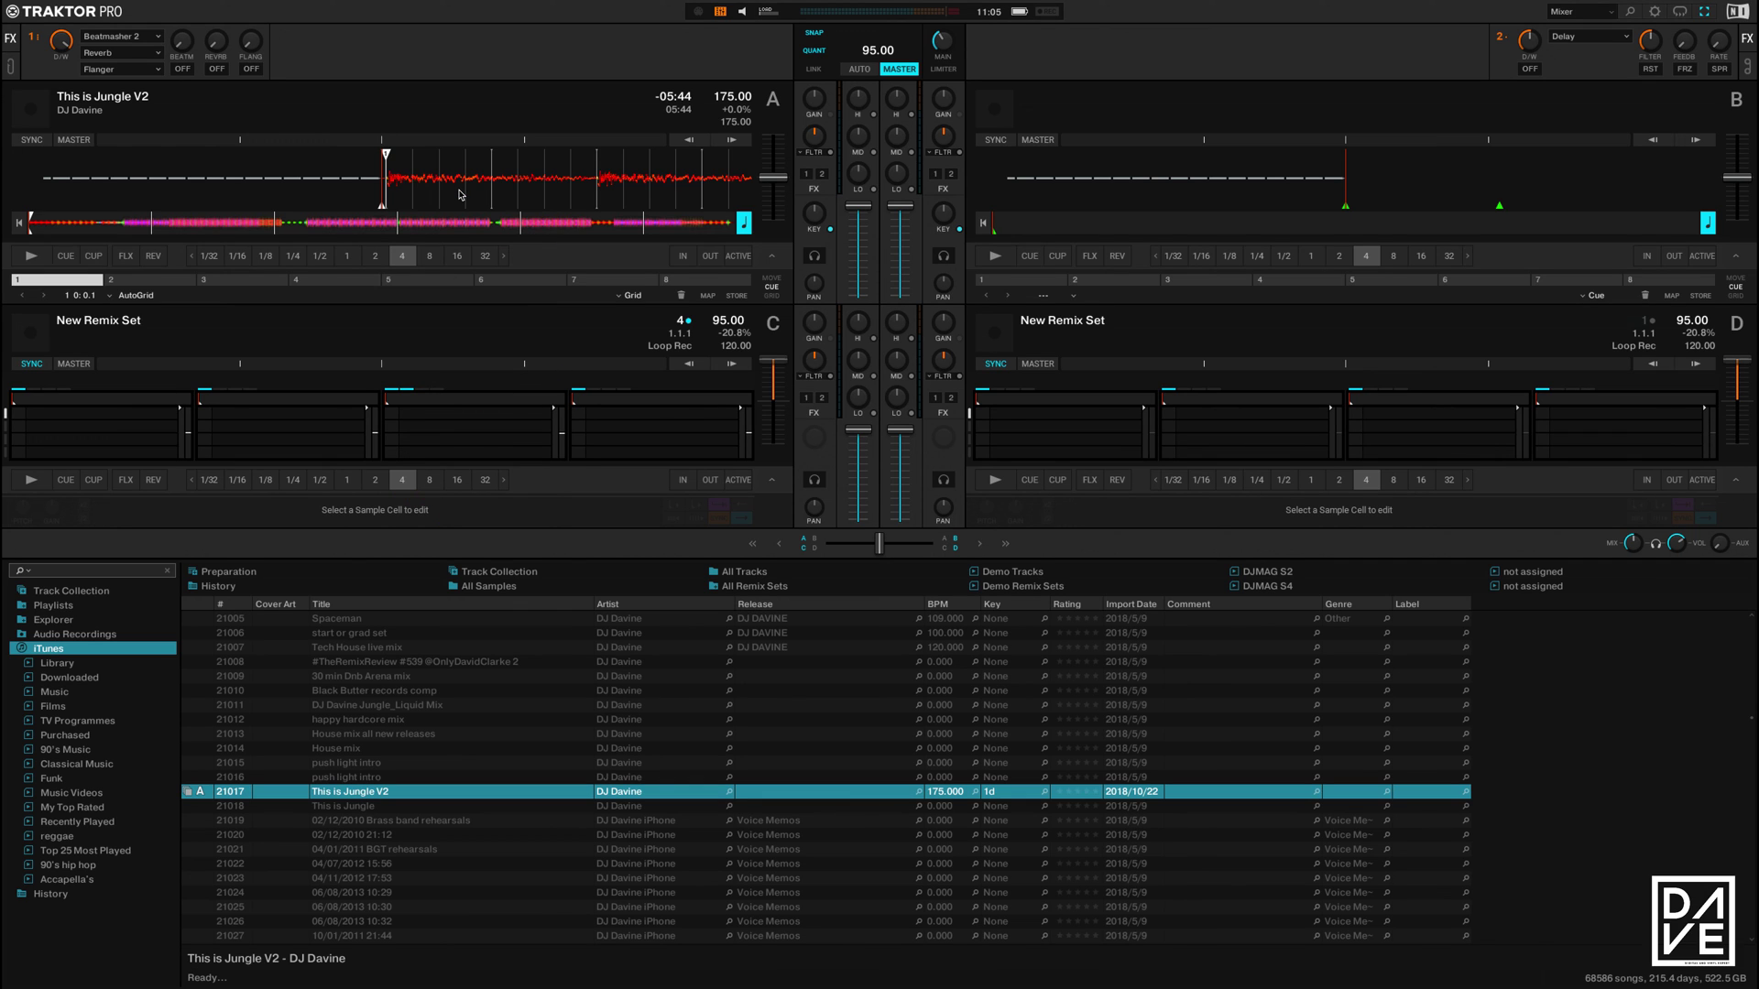
pyautogui.rightClick(340, 789)
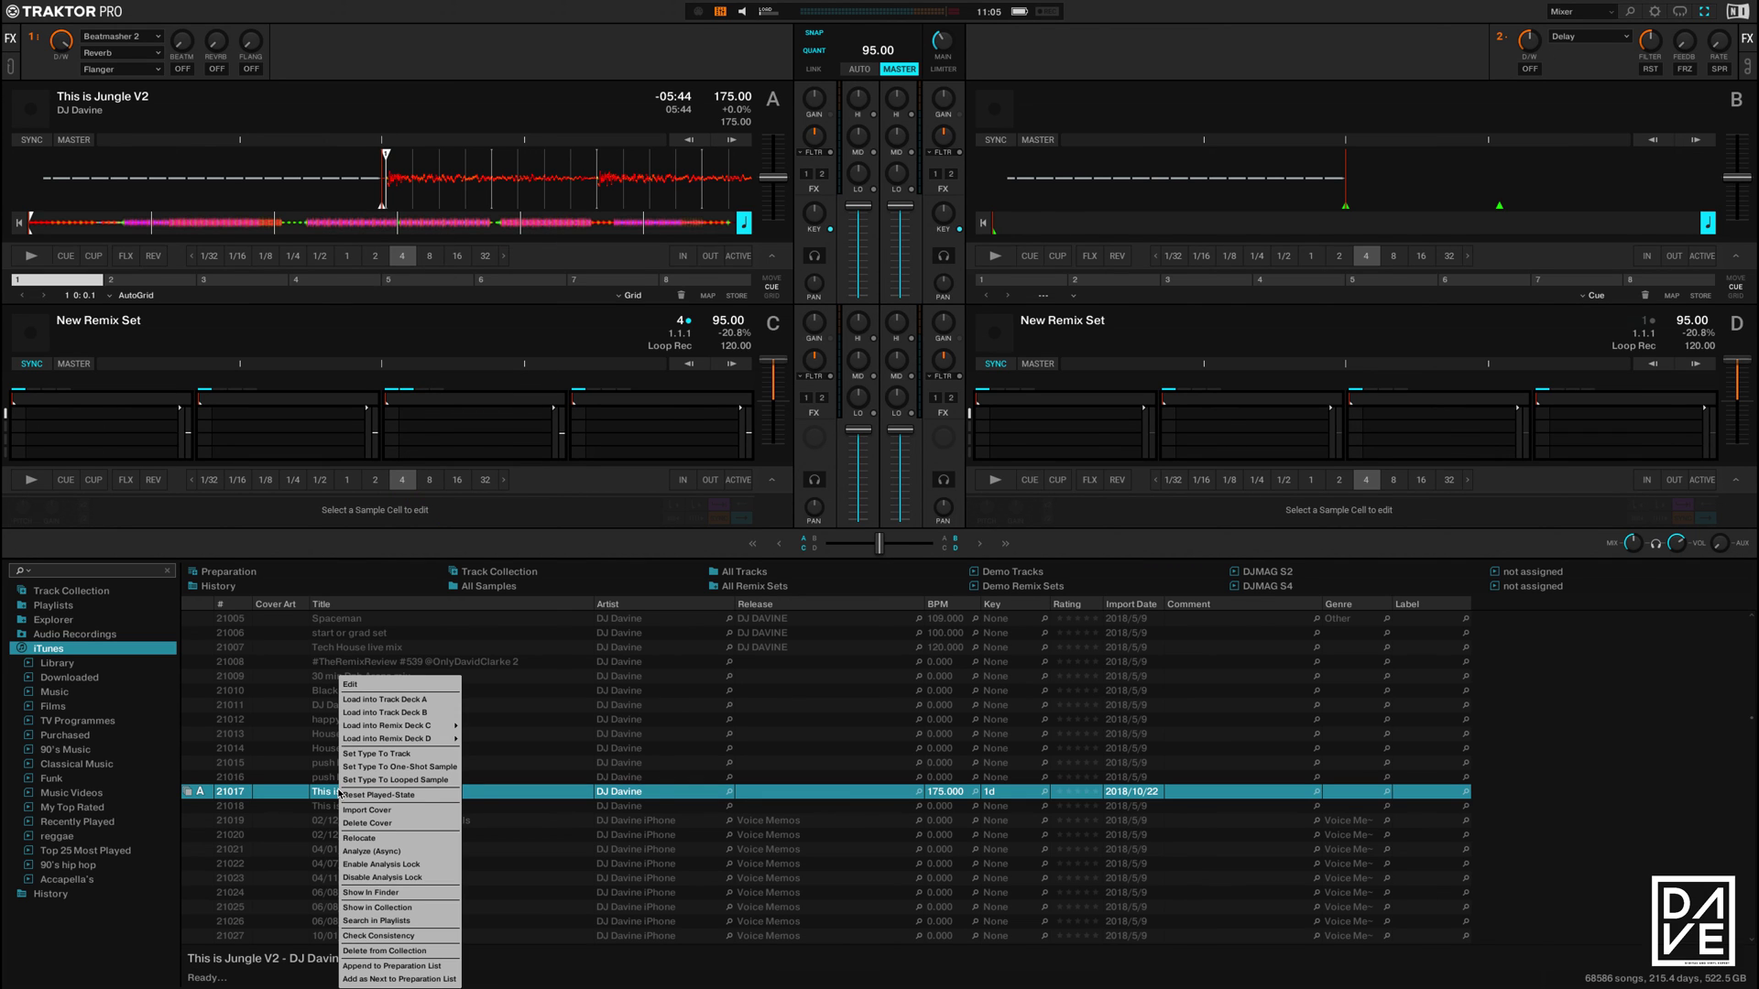
pyautogui.click(394, 713)
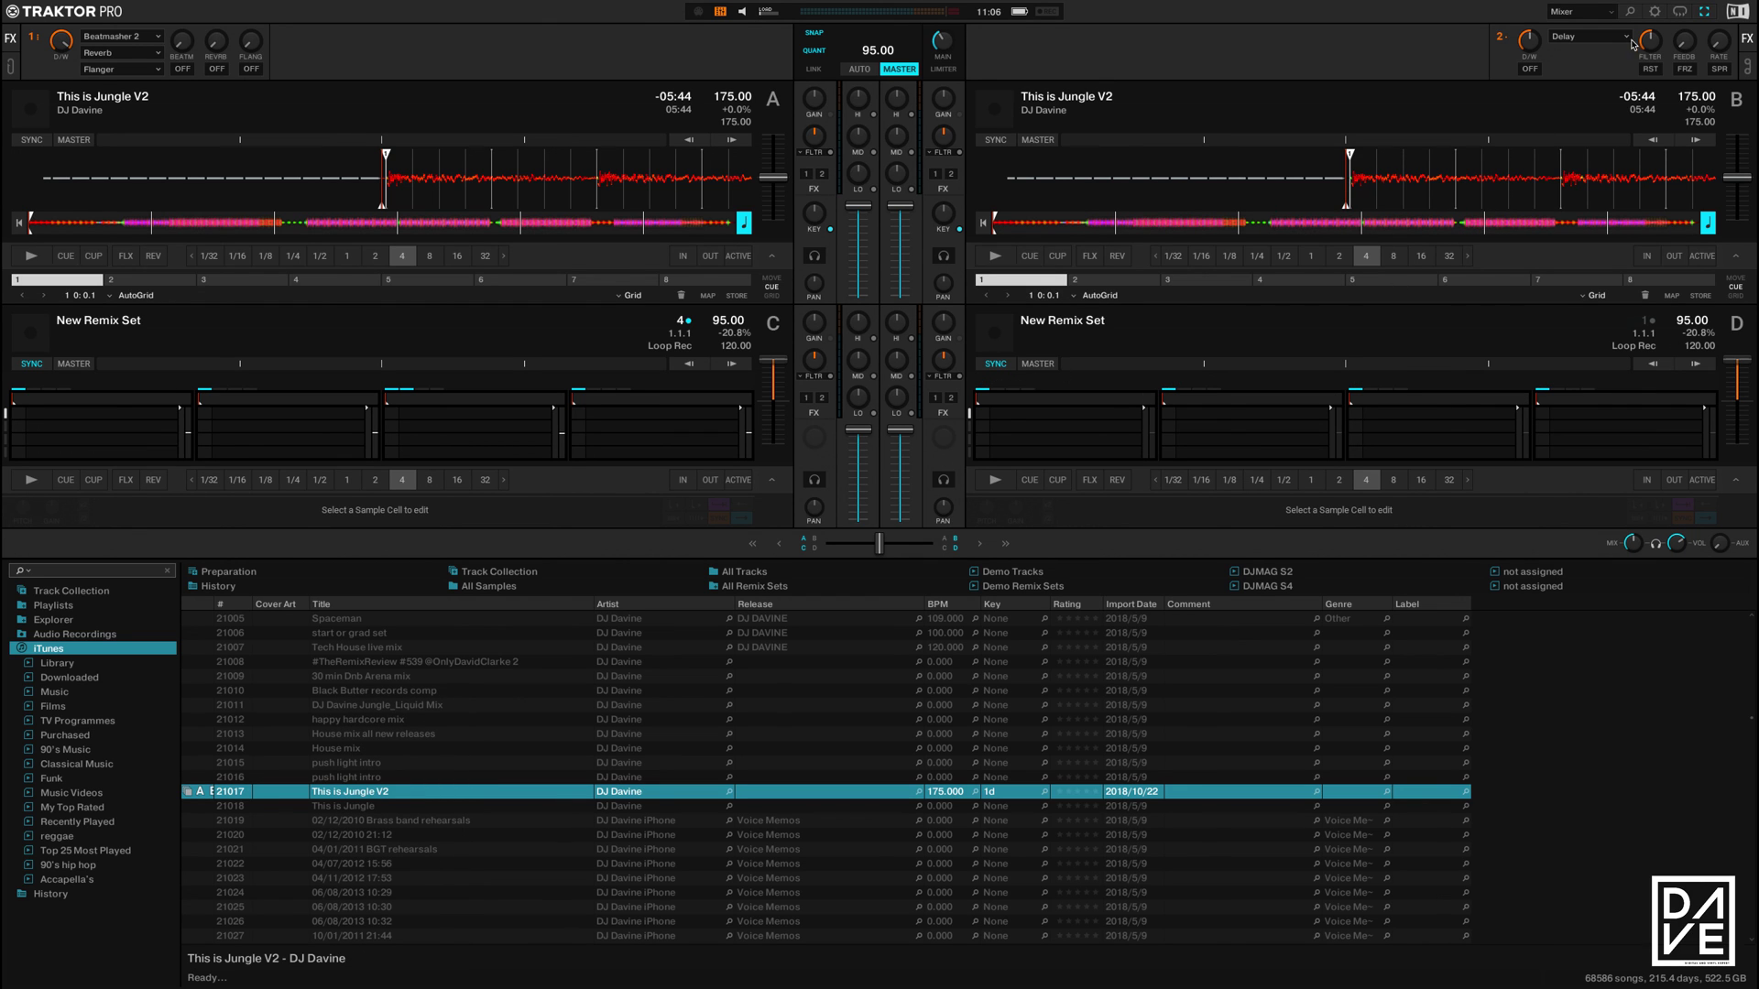
# Uncheck Show C & D in Preferences > Decks Layout and close Preferences
pyautogui.click(1655, 11)
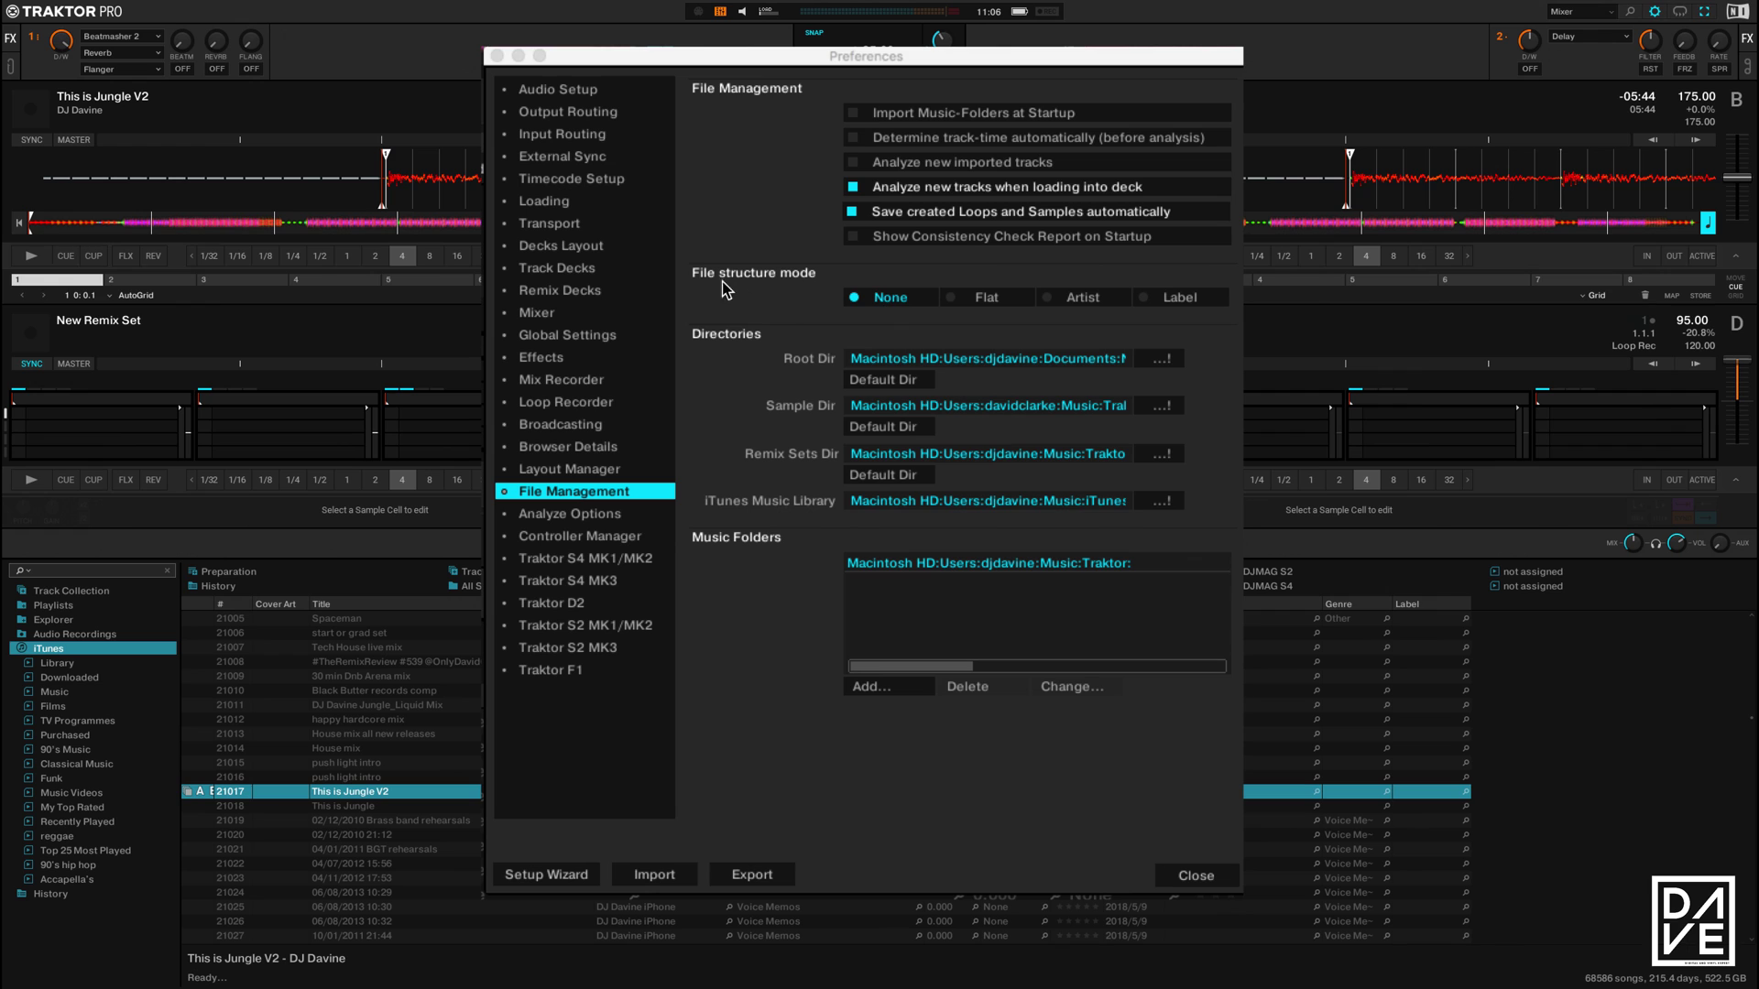
pyautogui.click(594, 247)
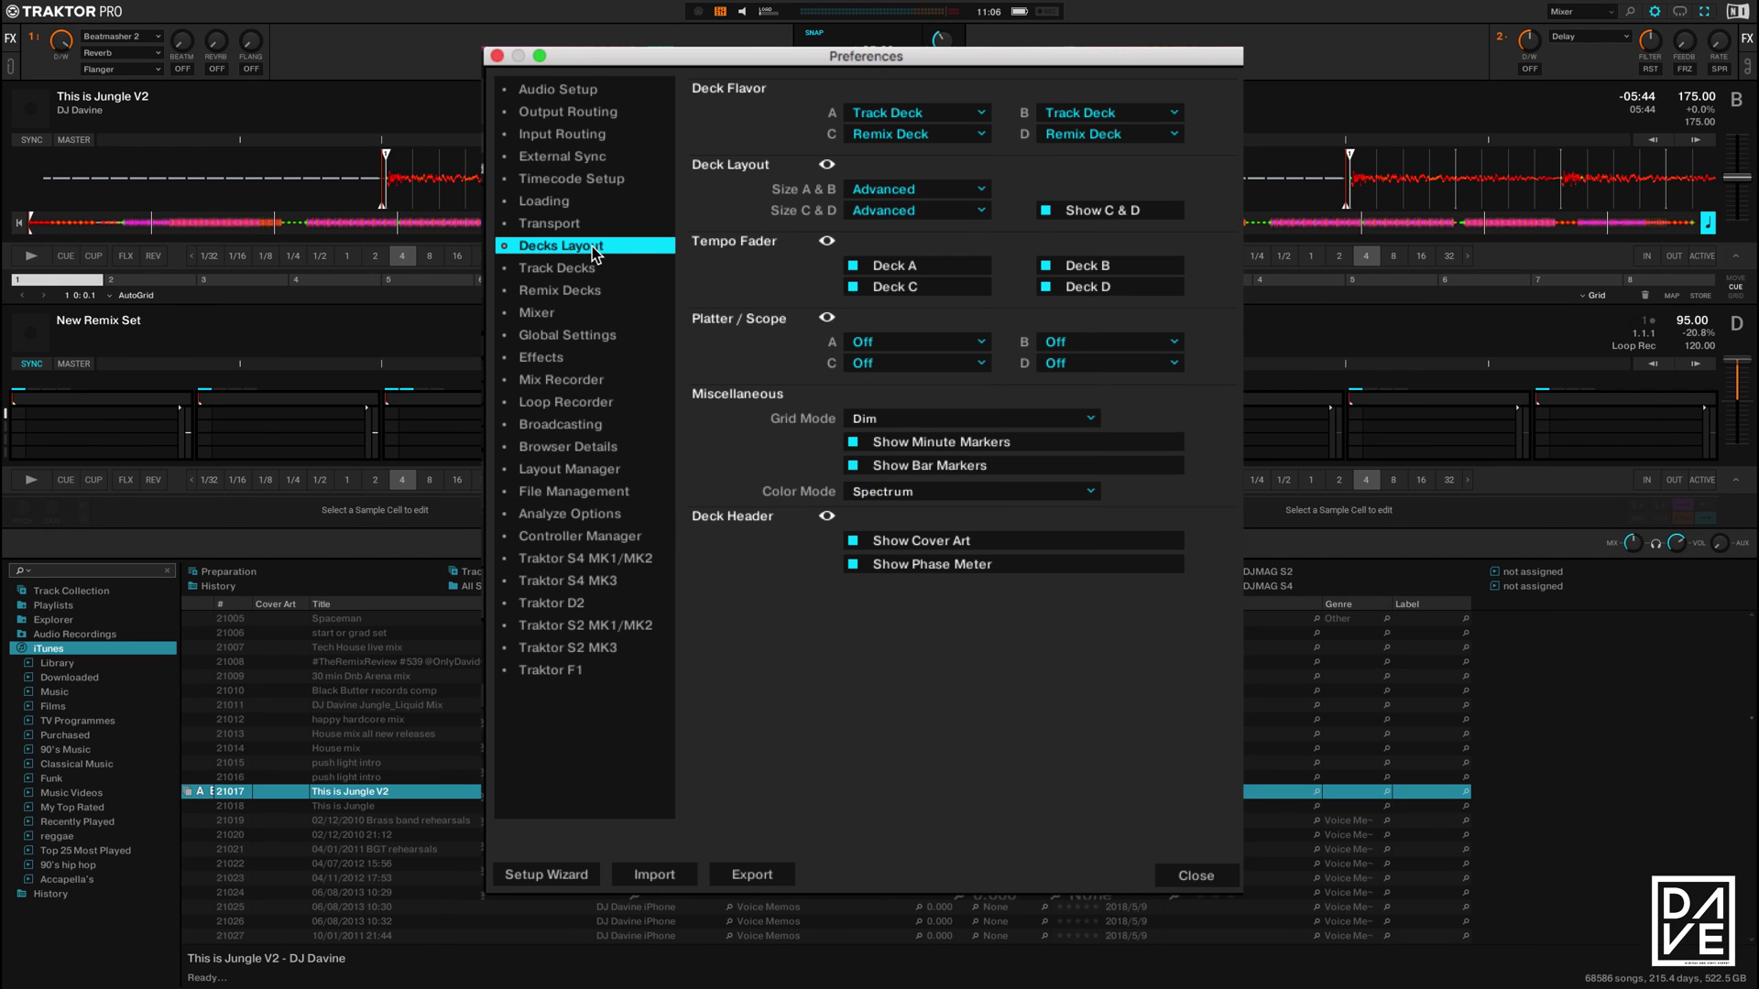
pyautogui.click(1048, 211)
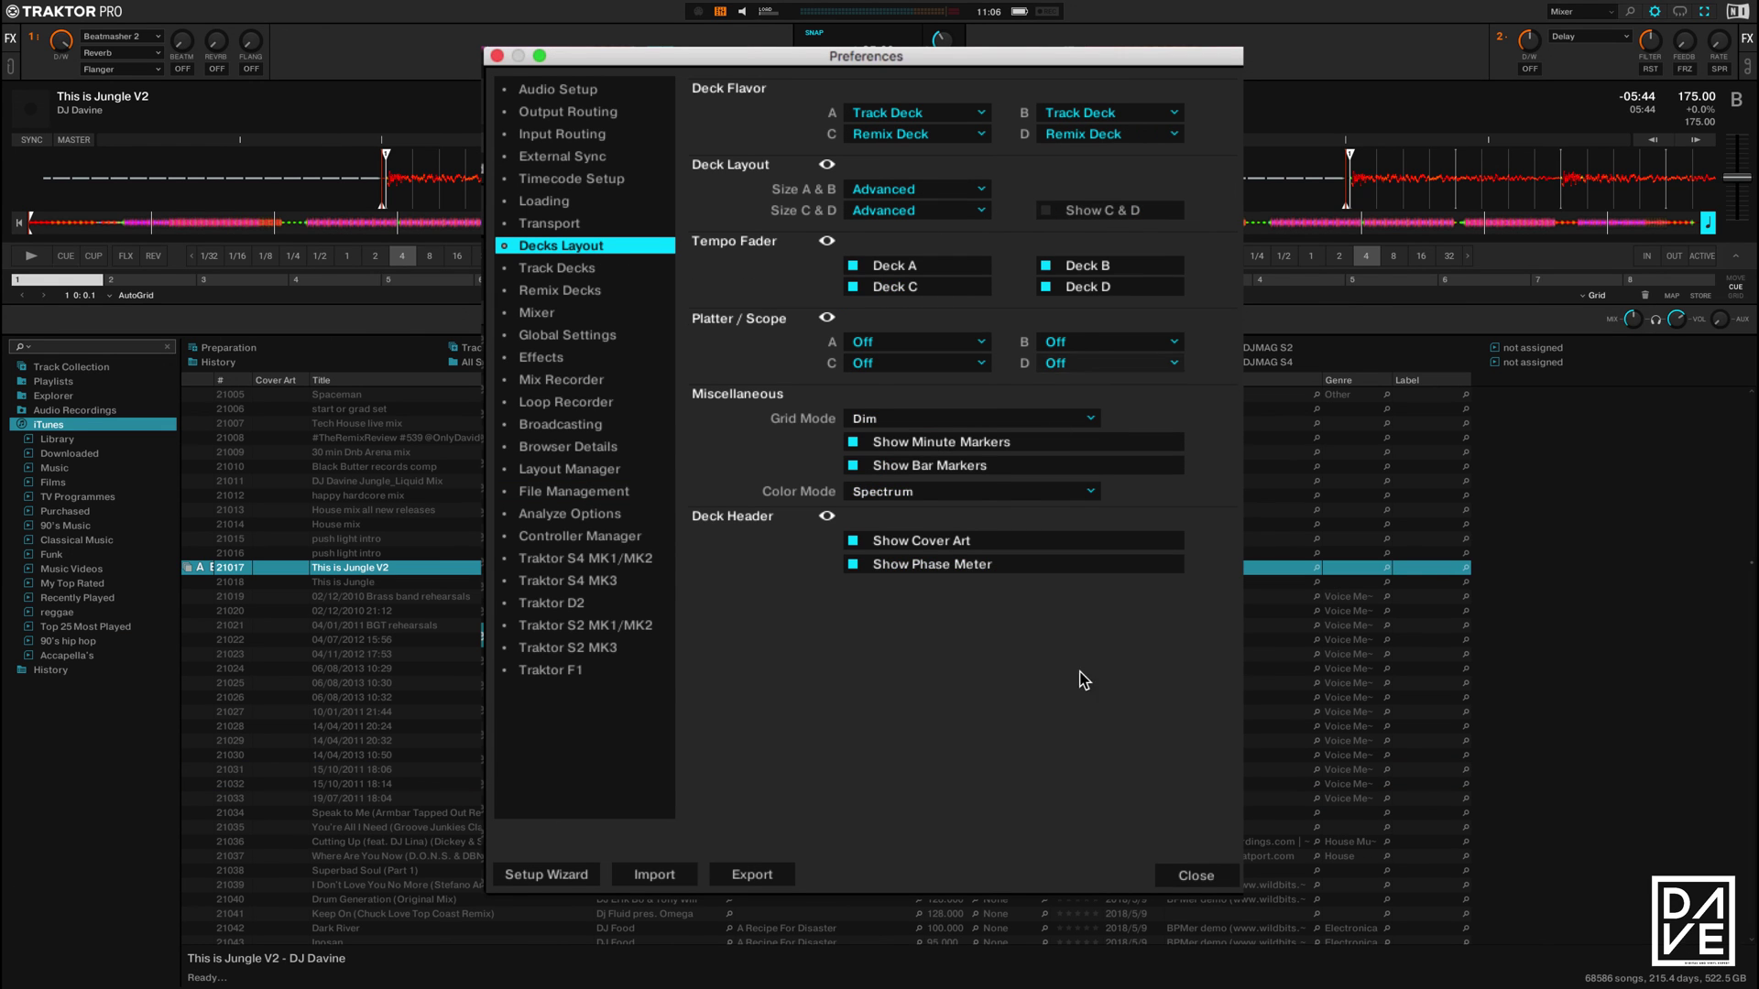
pyautogui.click(1181, 877)
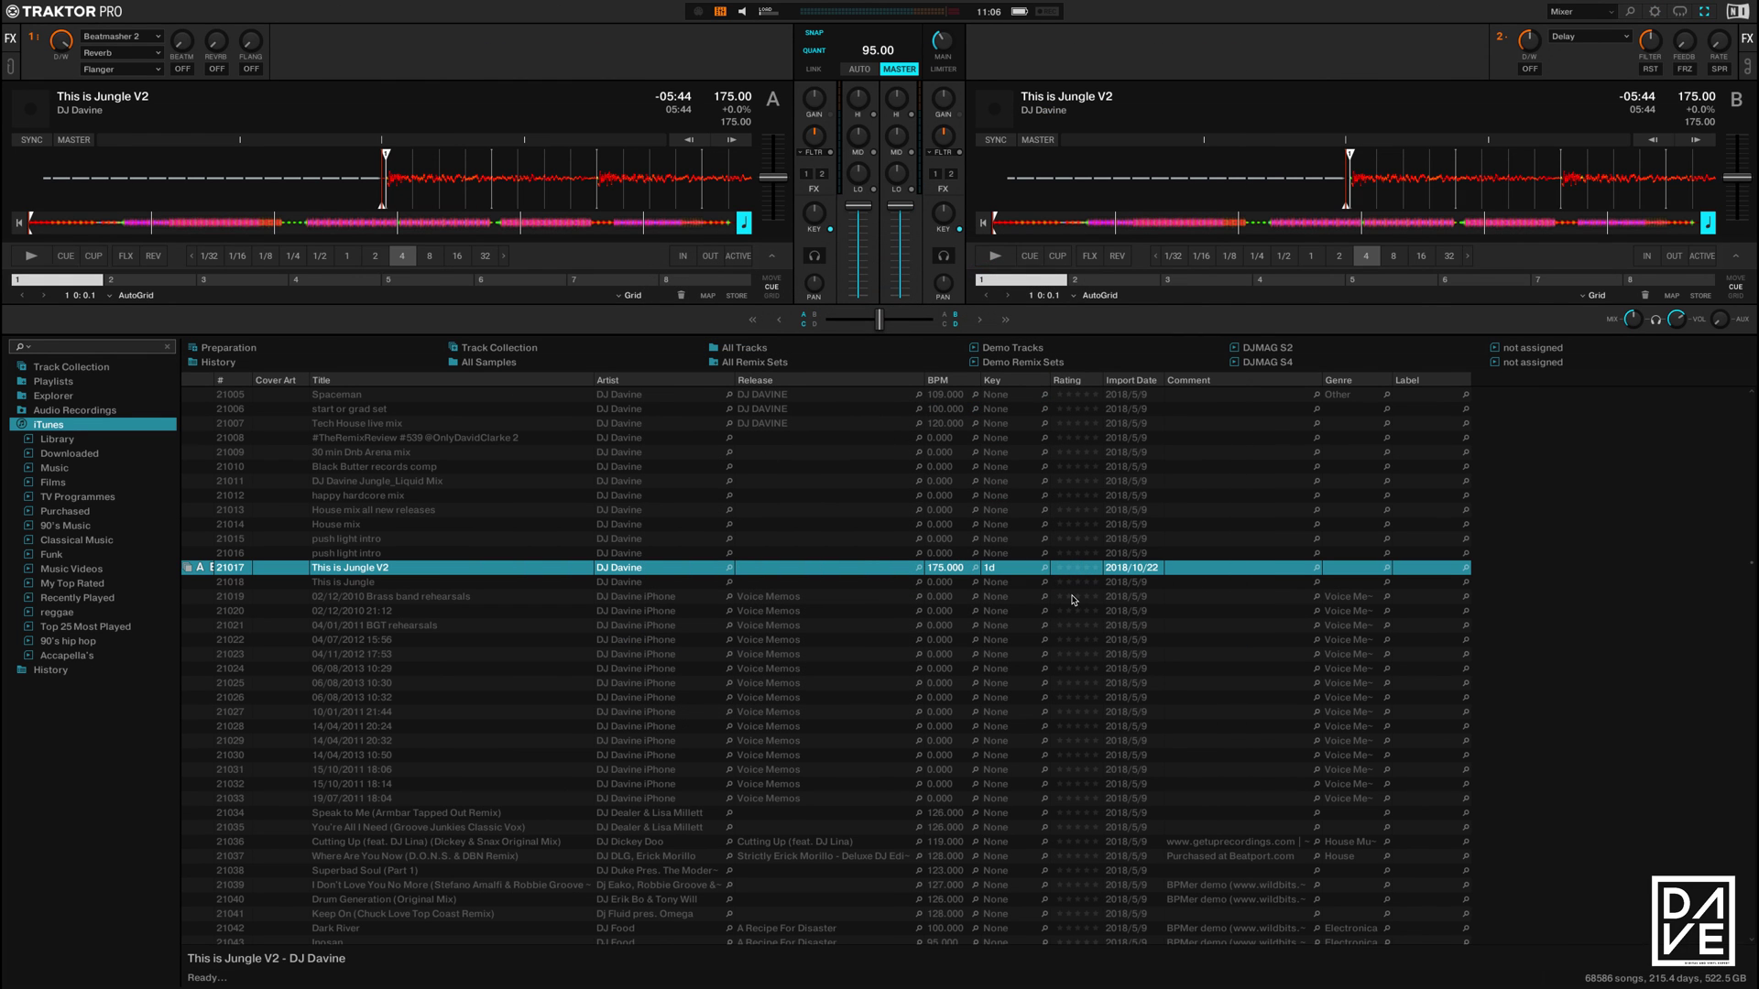
# Play deck A, jump to a later section on its overview waveform, then stop playback
pyautogui.click(31, 257)
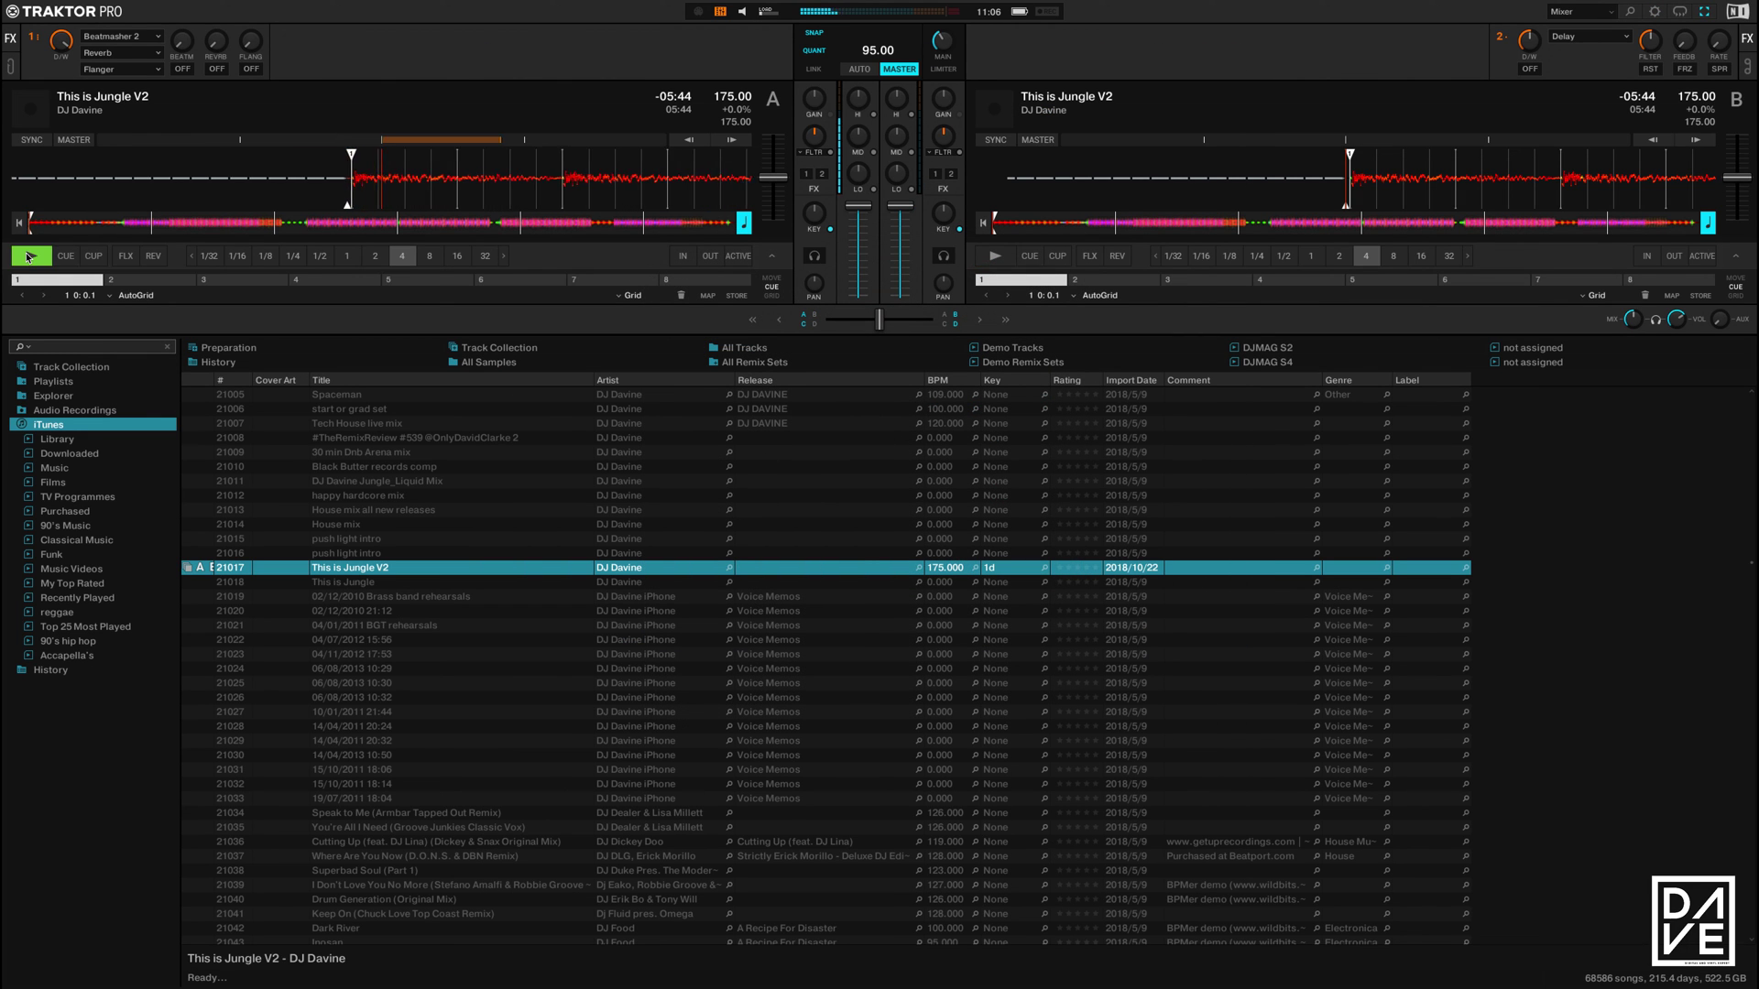
pyautogui.click(121, 225)
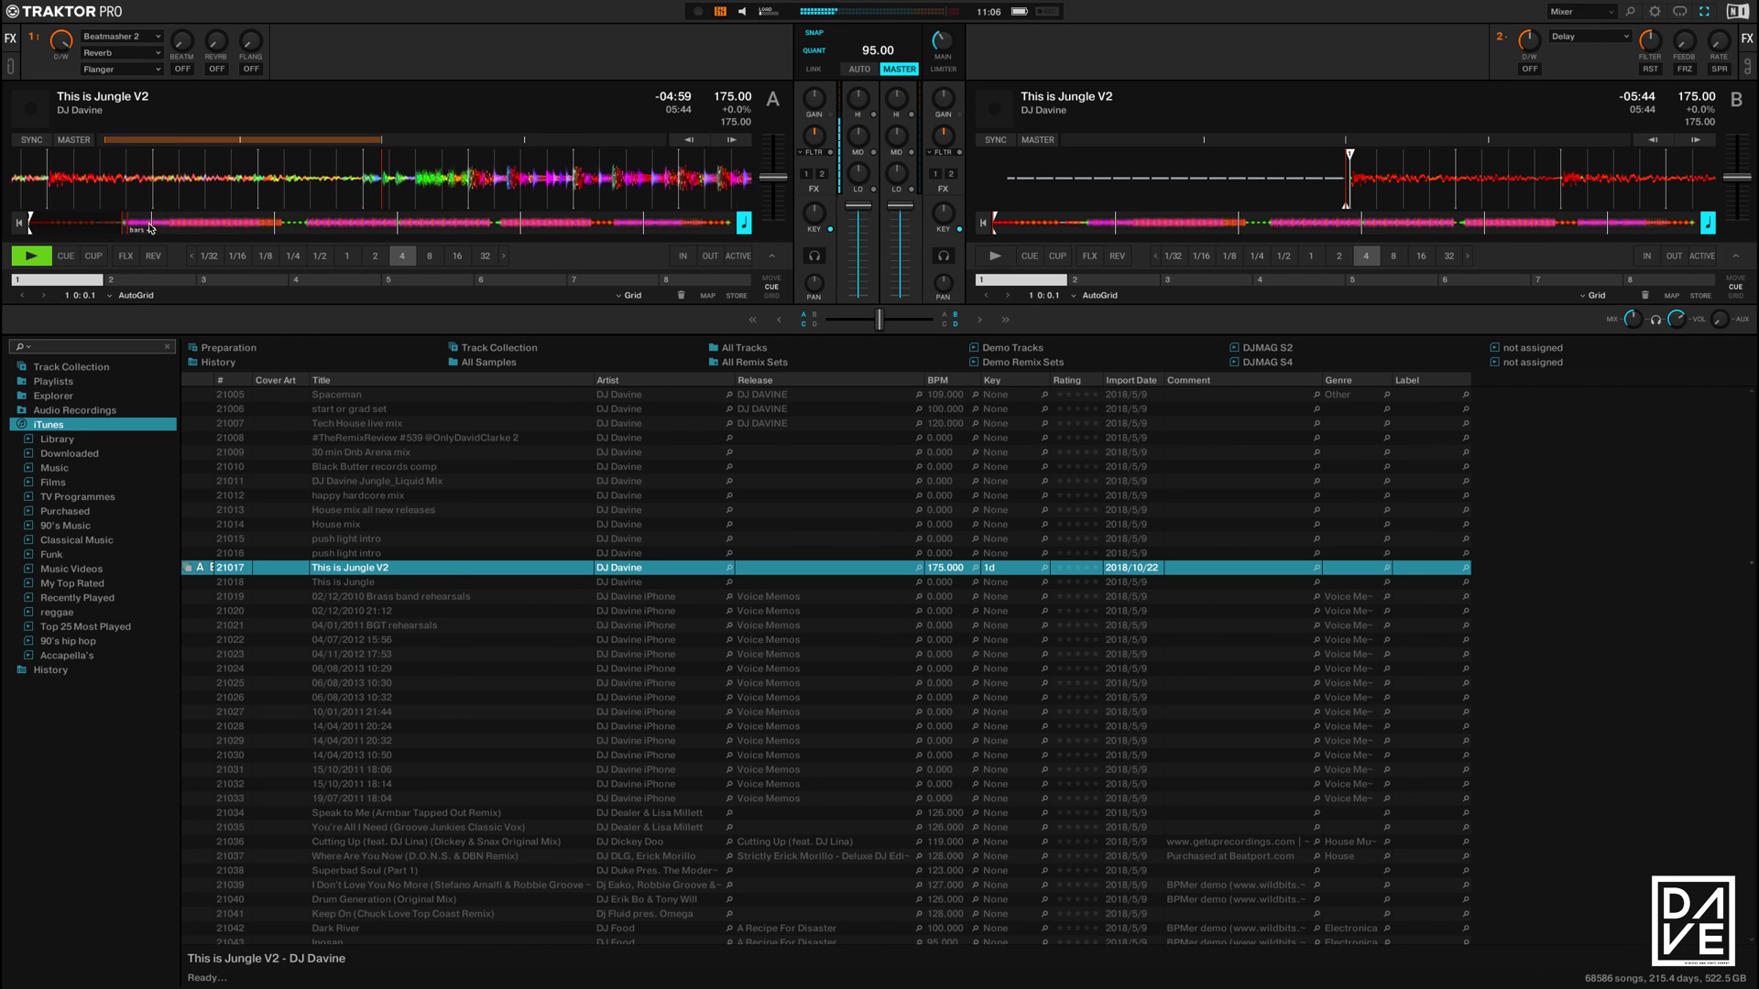
pyautogui.click(31, 259)
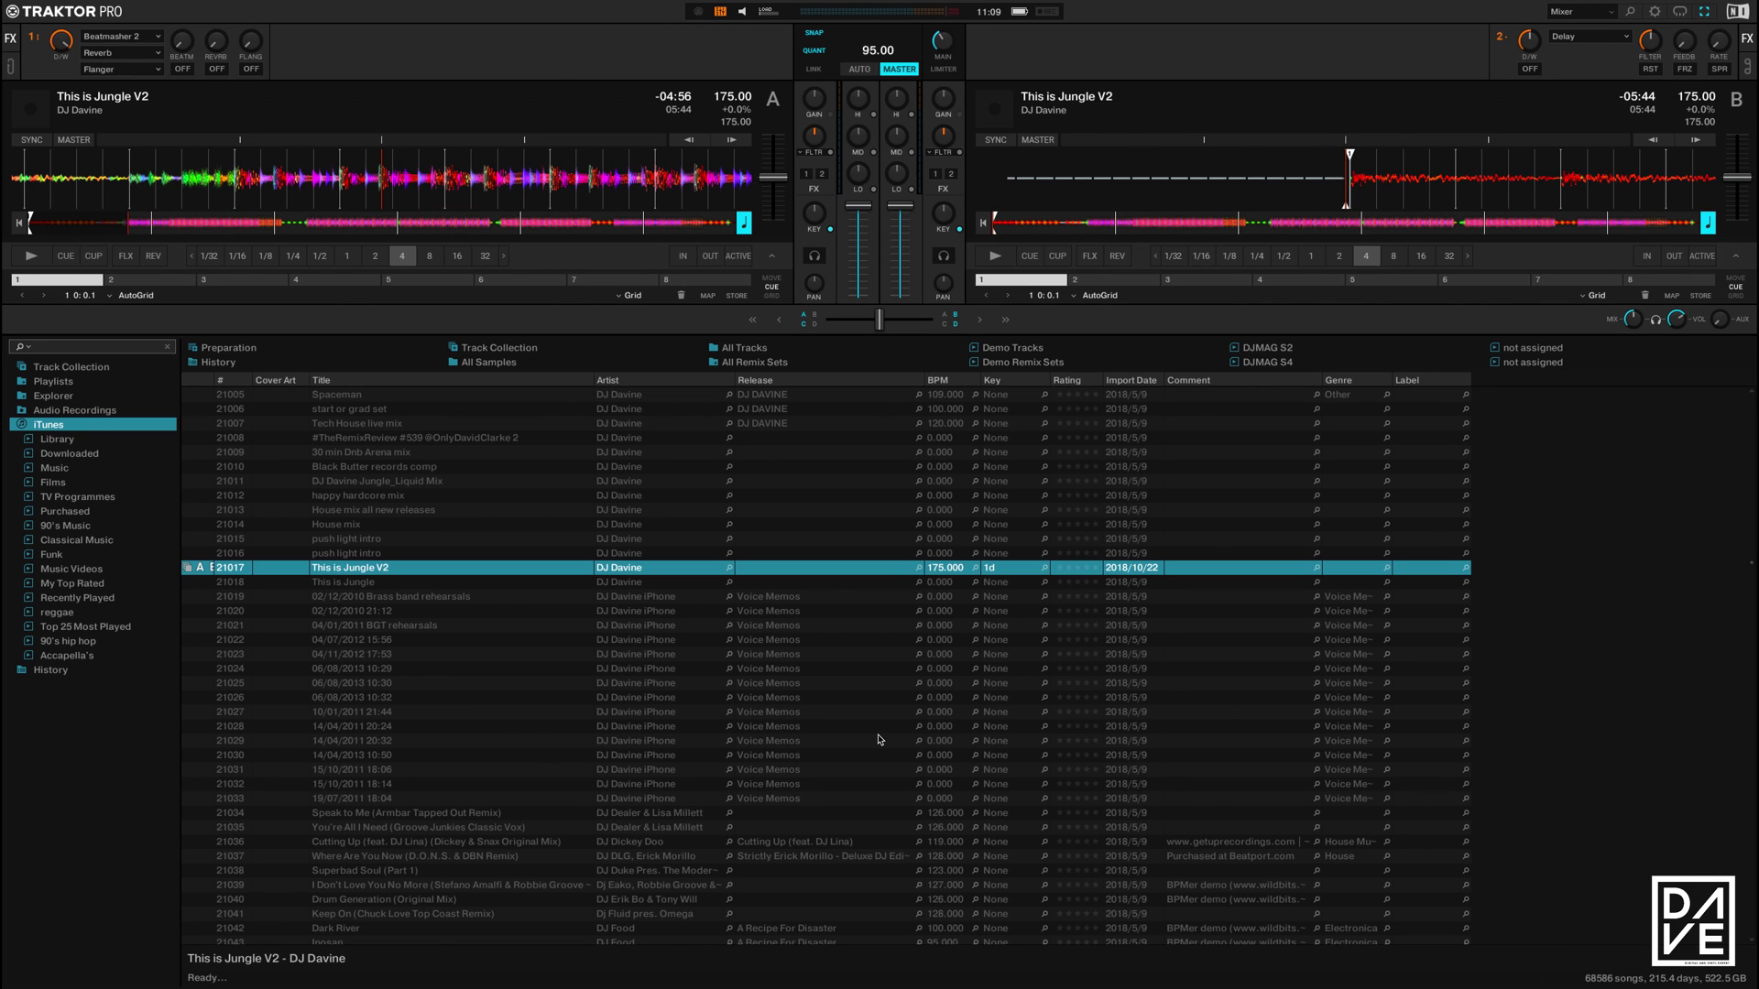
# Enable Show Tooltips in Global Settings and view the Deck Header tooltip
pyautogui.click(1654, 12)
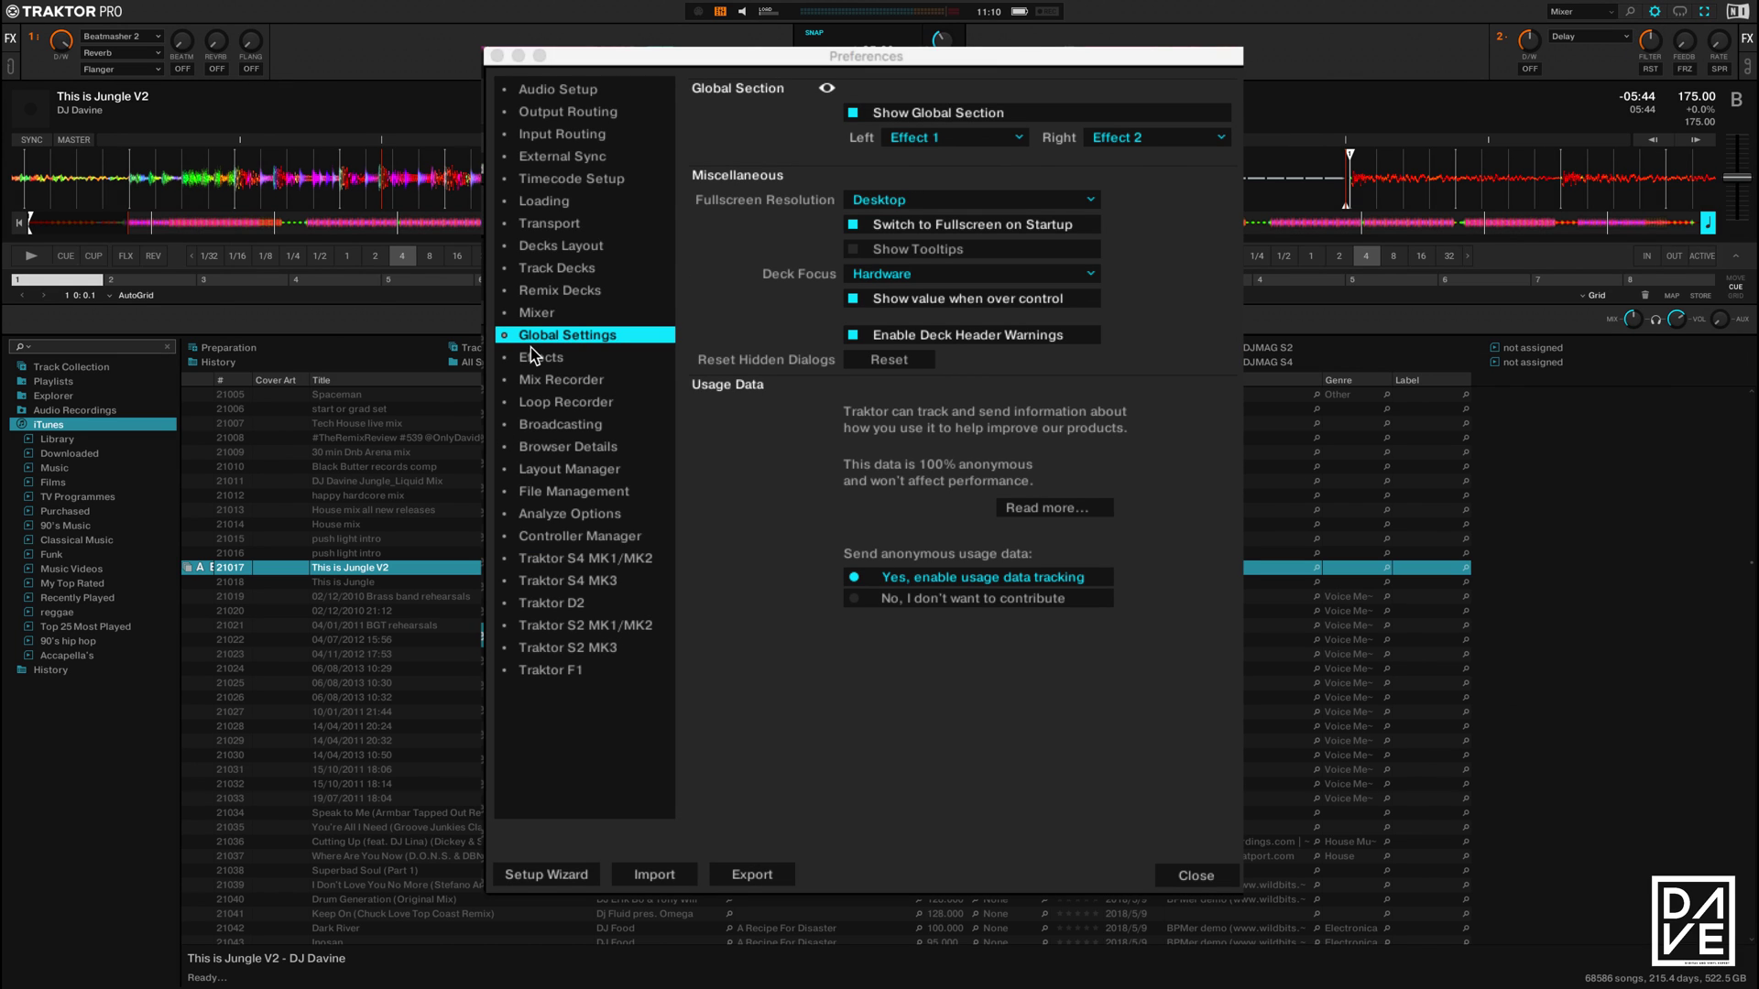
pyautogui.click(855, 249)
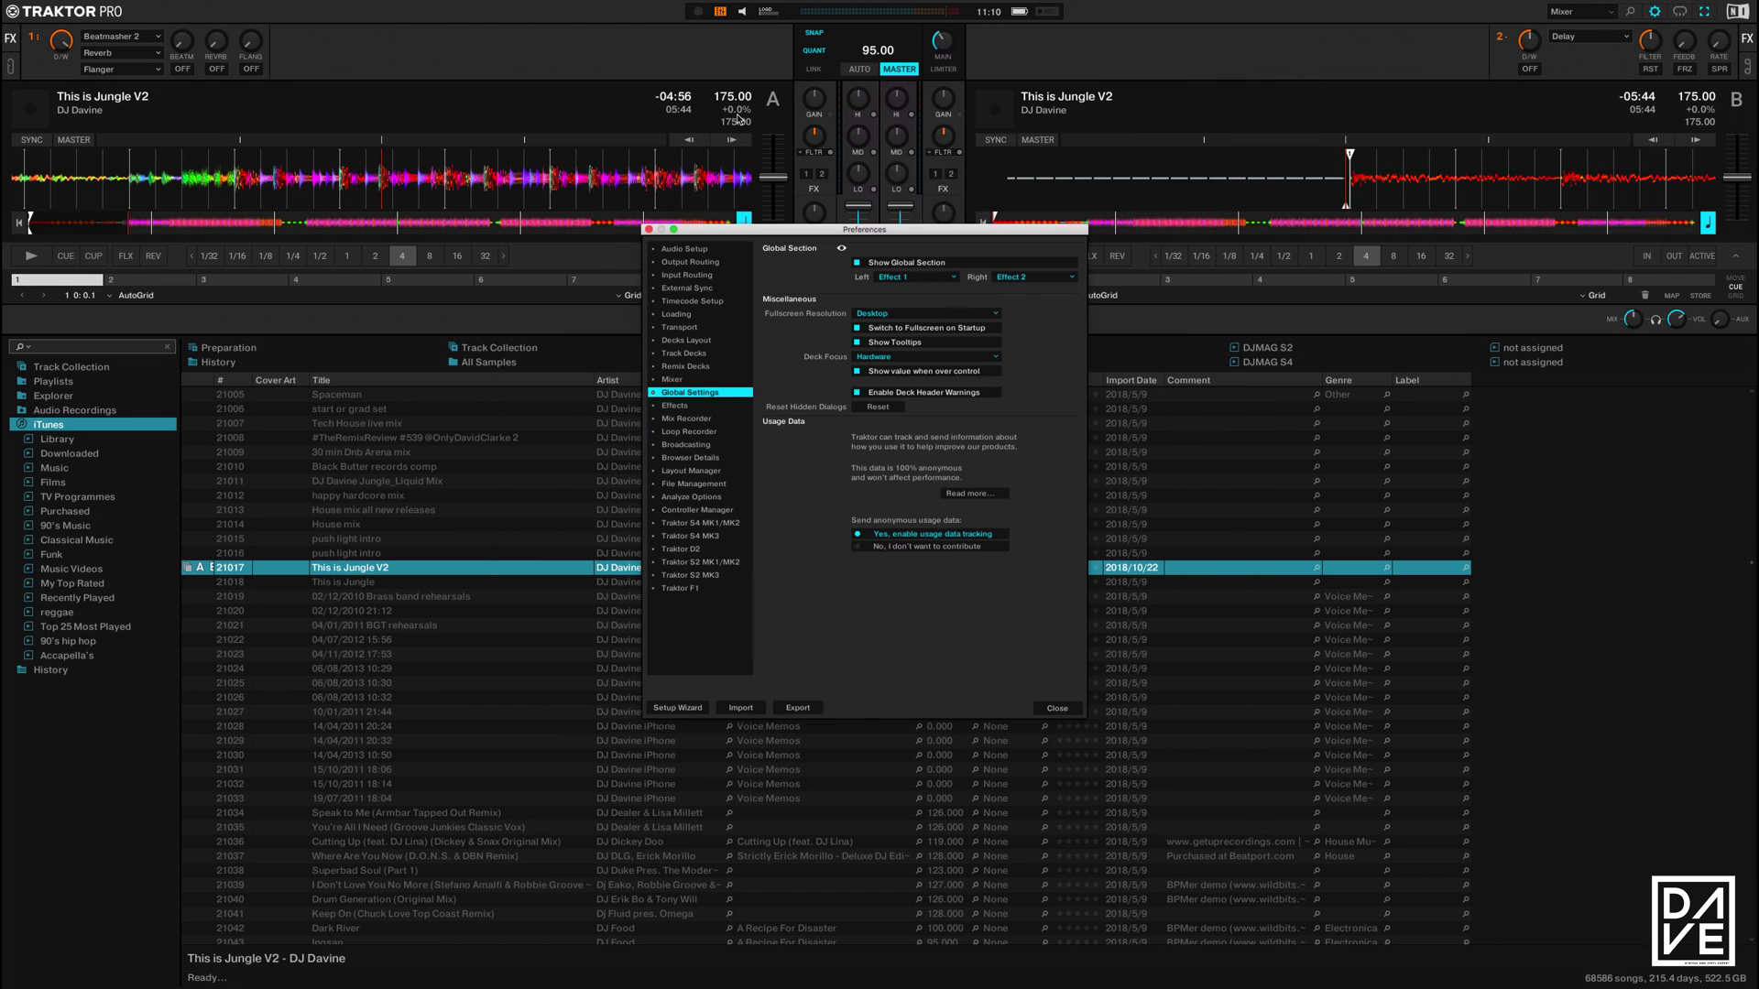
pyautogui.moveTo(652, 82)
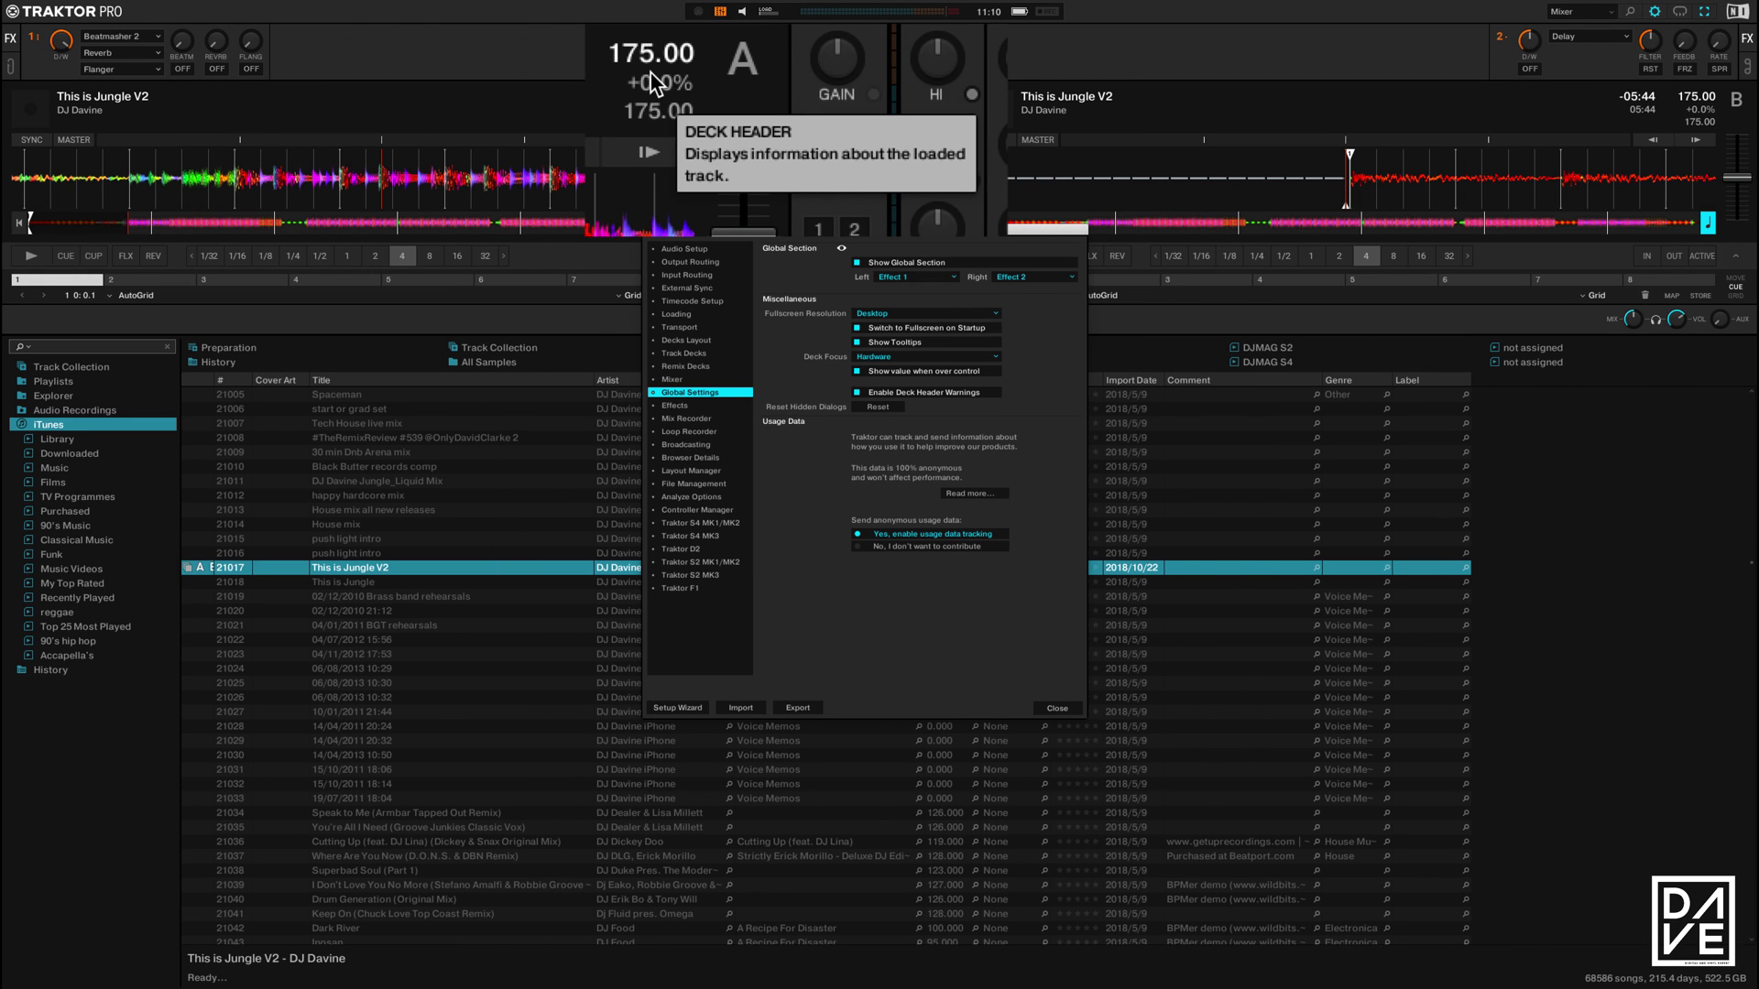